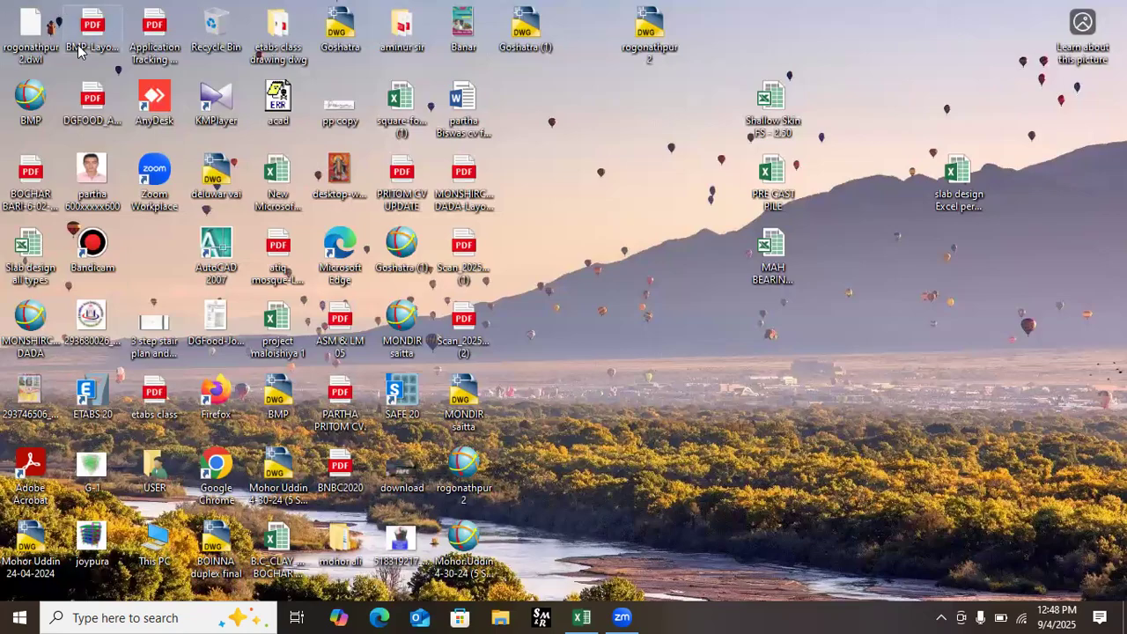
right_click(570, 187)
left_click(606, 231)
right_click(576, 187)
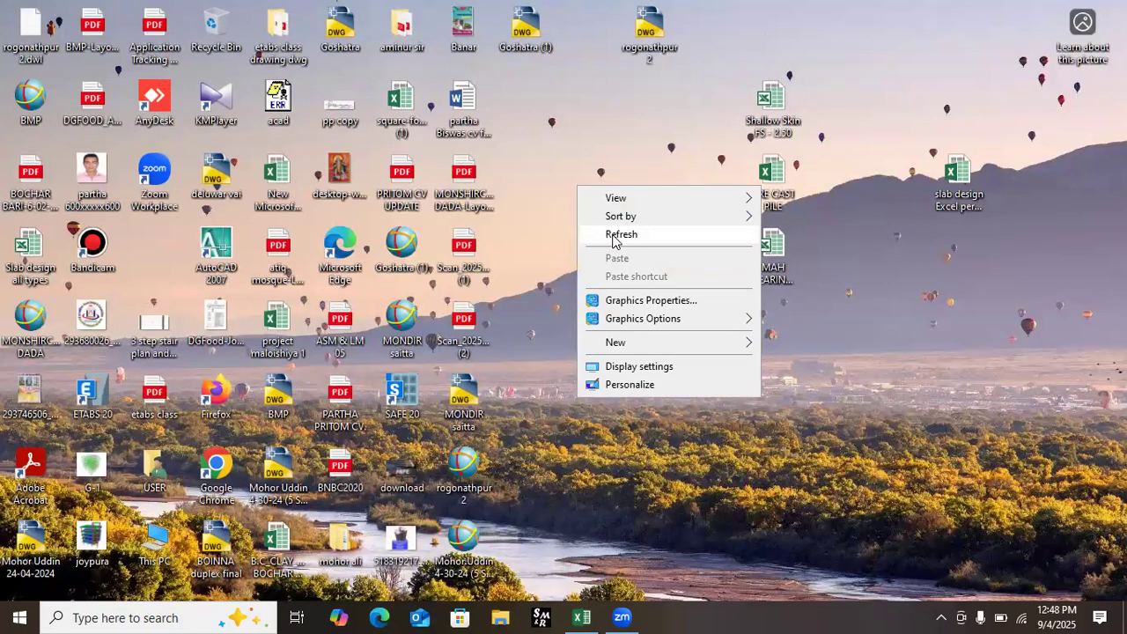
left_click(616, 236)
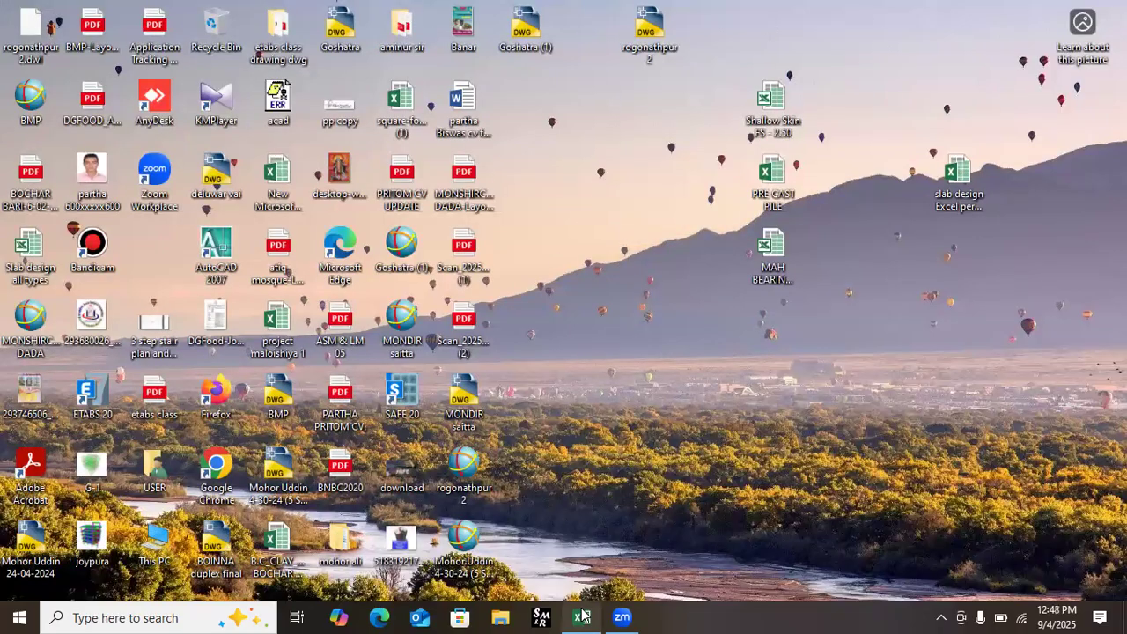
left_click(581, 616)
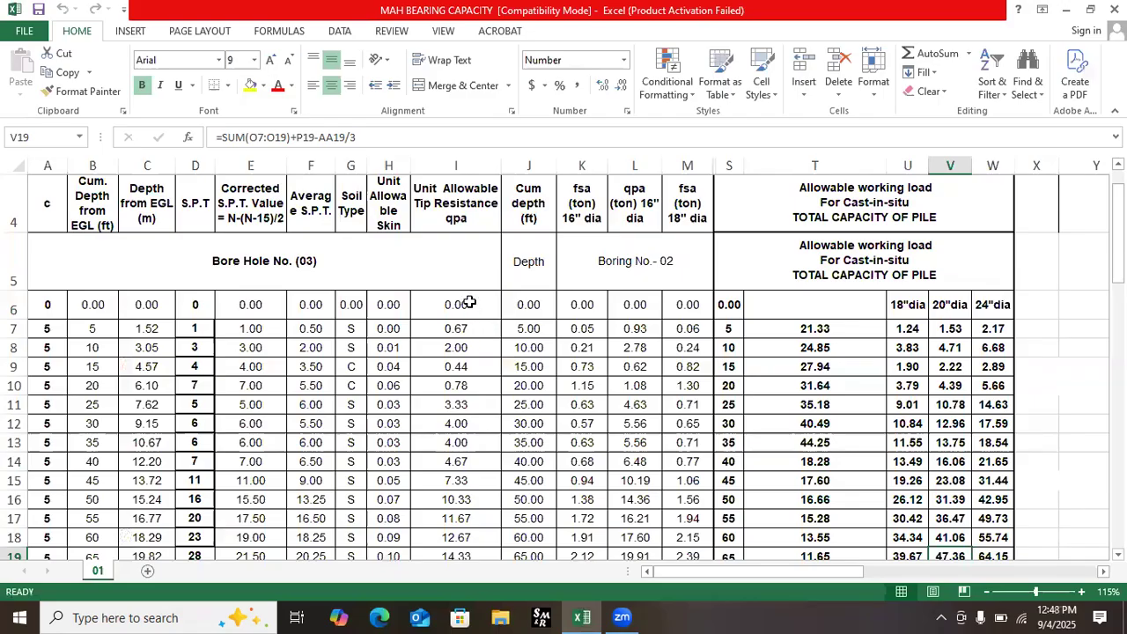
left_click(1065, 10)
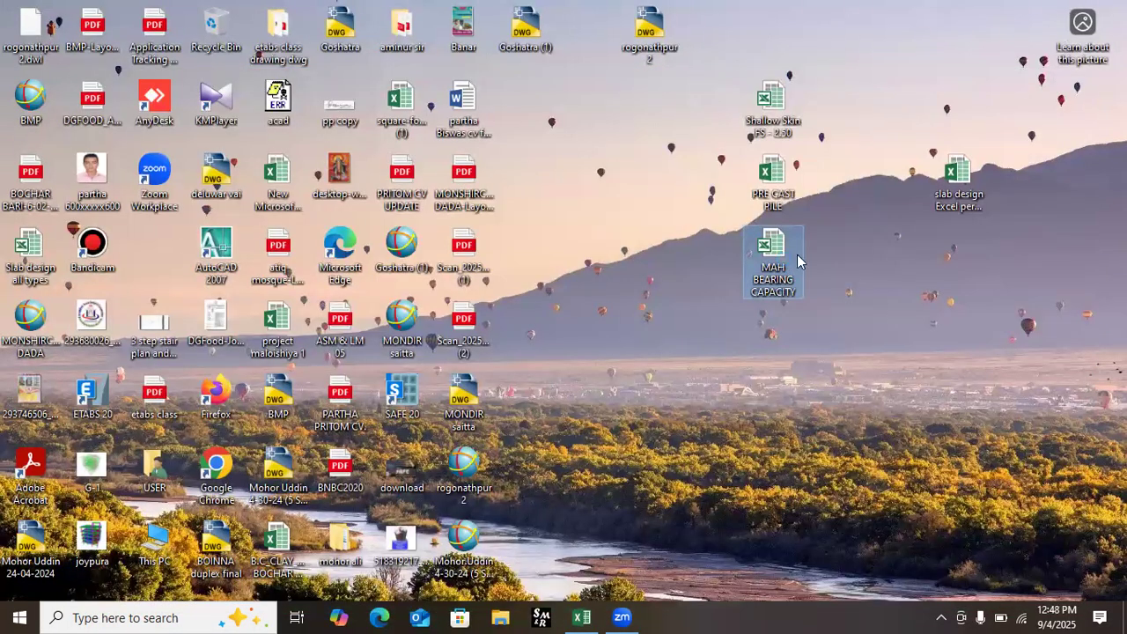
right_click(782, 260)
left_click(663, 251)
right_click(627, 276)
left_click(669, 319)
right_click(618, 288)
left_click(647, 339)
right_click(615, 234)
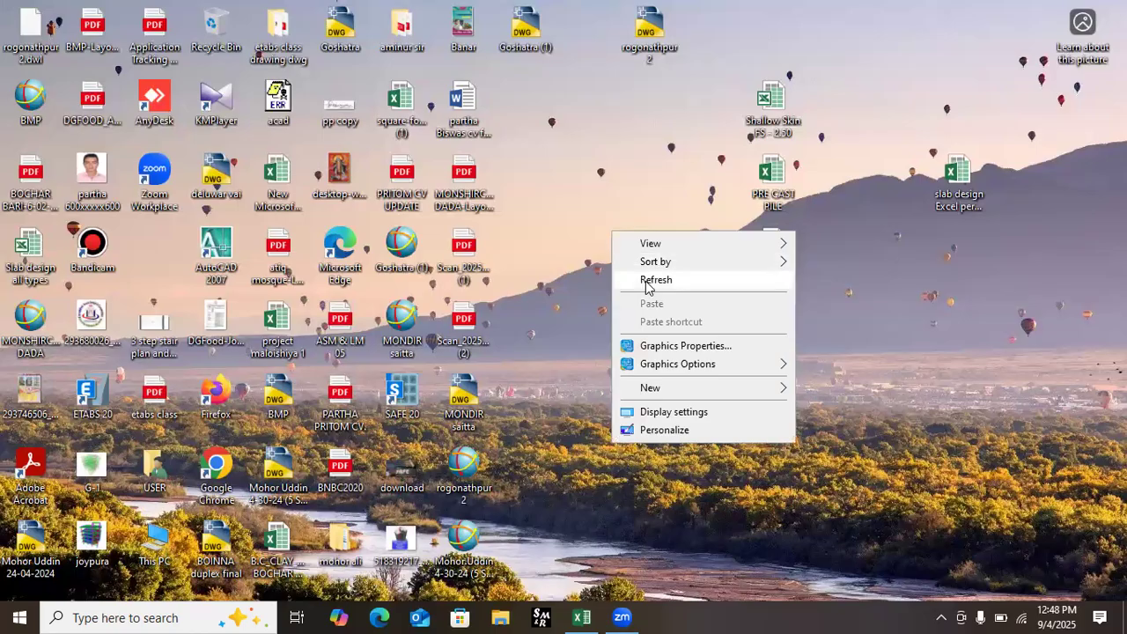
left_click(651, 280)
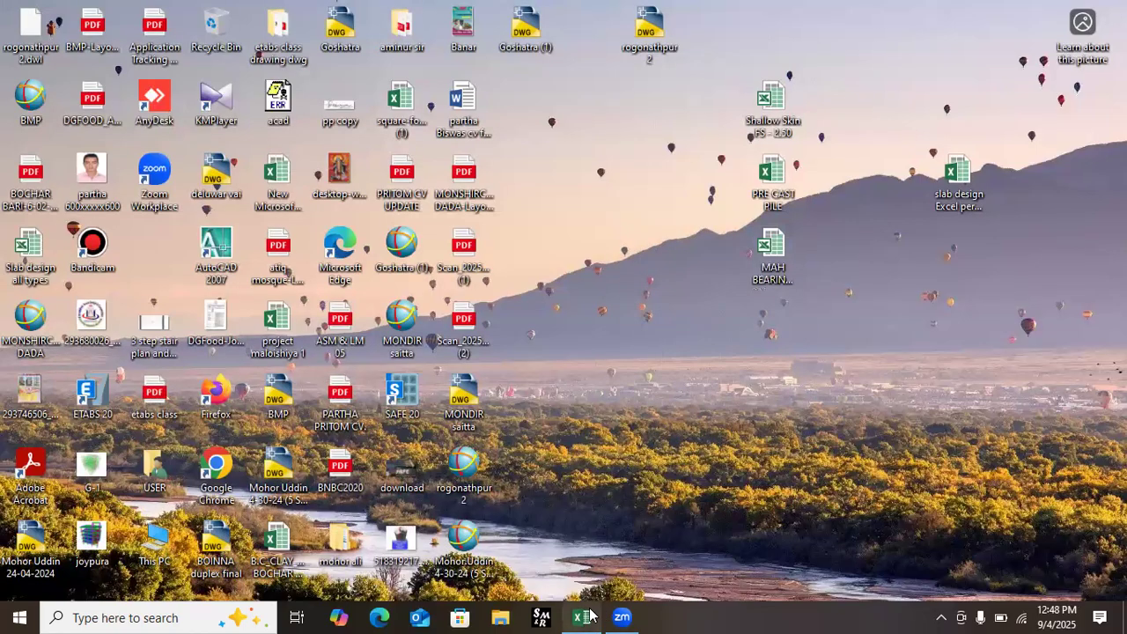
Switch to the MAH BEARING CAPACITY workbook in Excel and examine the table title, column headings and depth columns for Bore Hole No. (03).
left_click(586, 581)
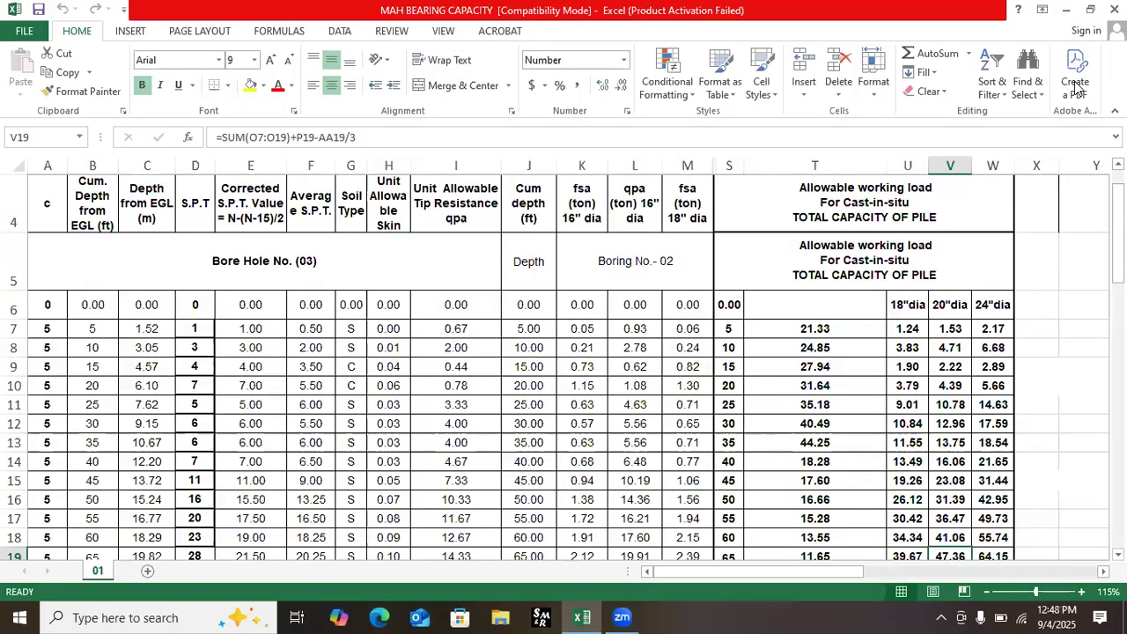
scroll(273, 282, "up", 2)
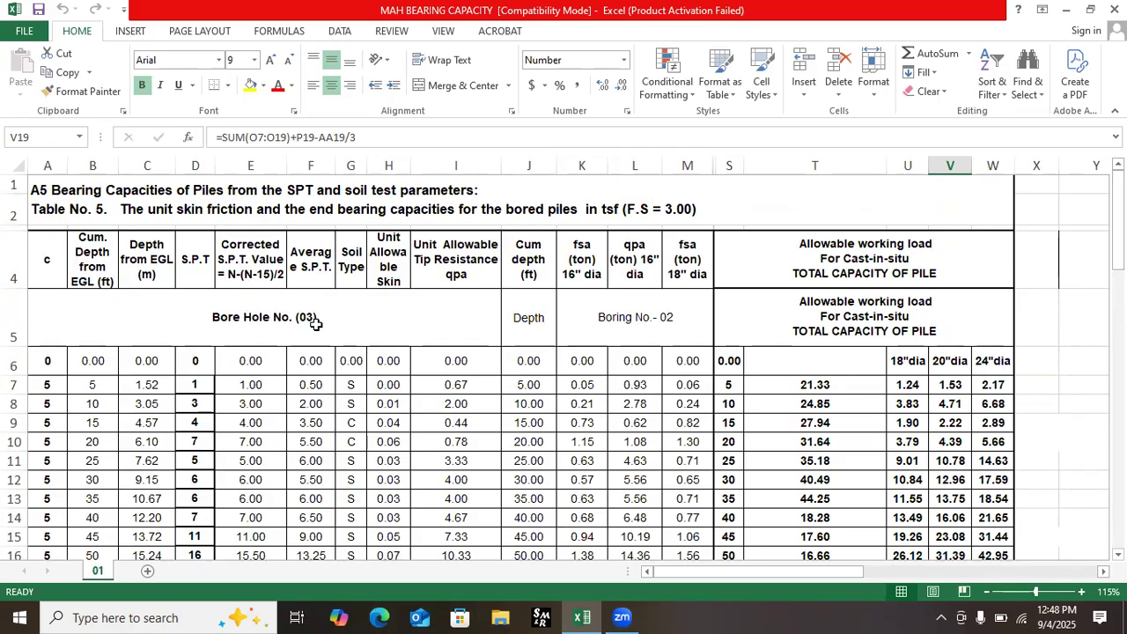
scroll(315, 324, "down", 2)
scroll(316, 324, "up", 2)
scroll(75, 332, "down", 1)
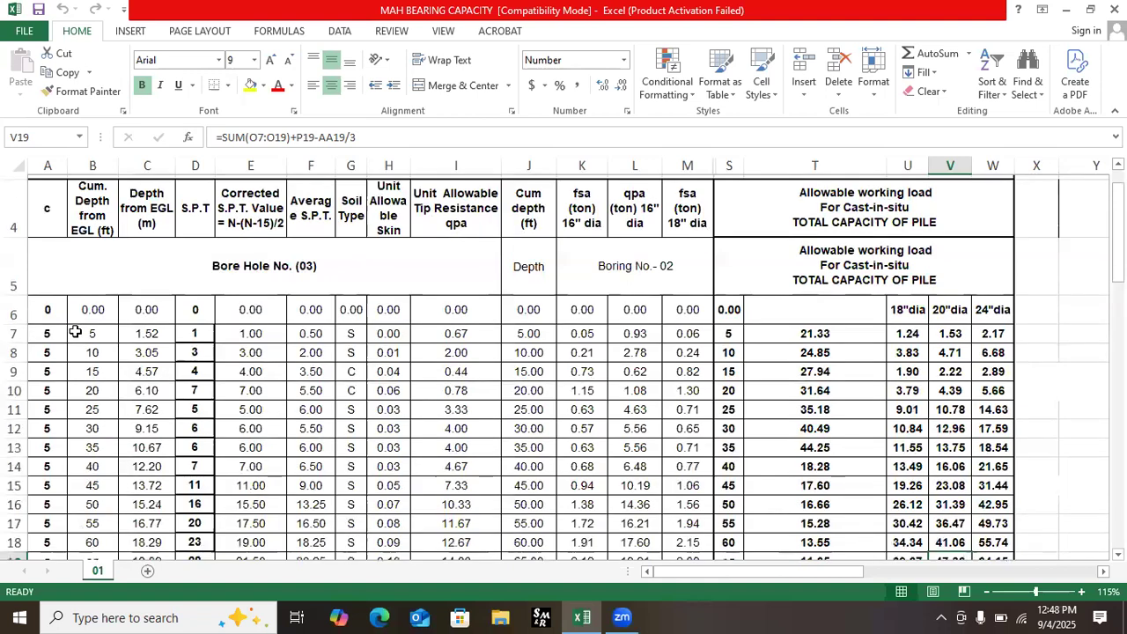
scroll(77, 332, "up", 1)
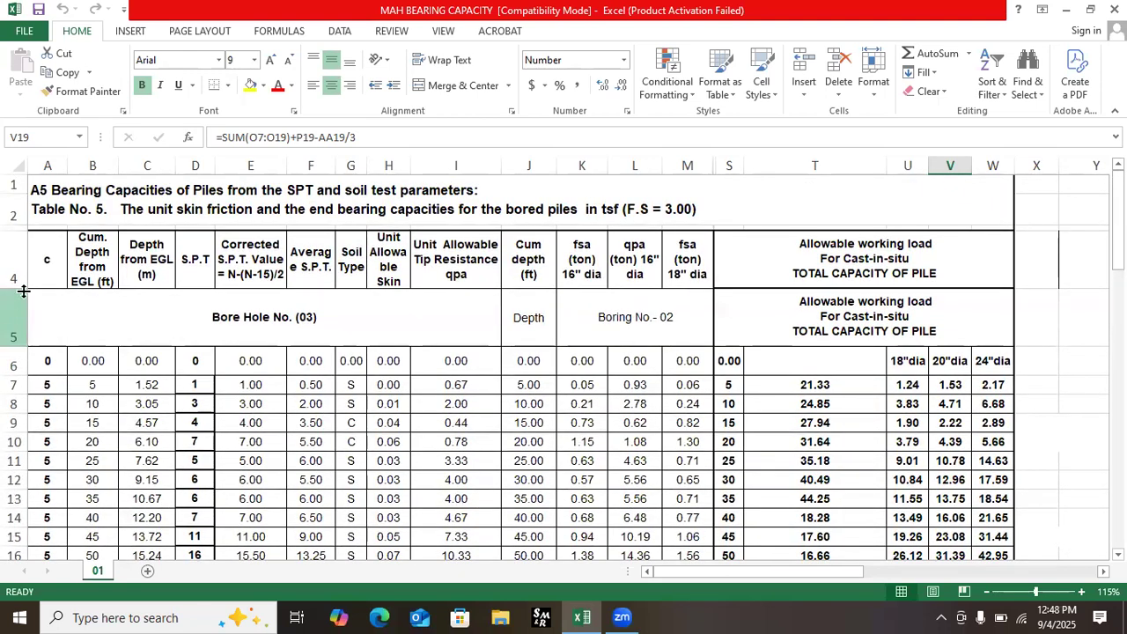
scroll(33, 354, "down", 1)
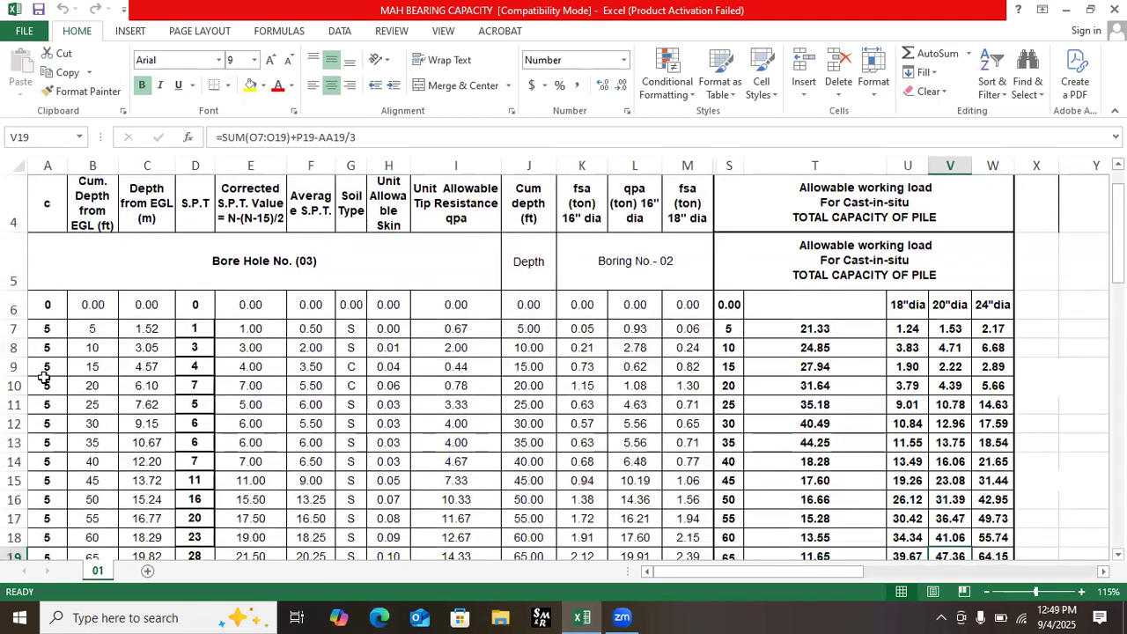
scroll(47, 421, "down", 1)
scroll(48, 427, "up", 2)
scroll(46, 427, "down", 2)
scroll(60, 490, "up", 2)
scroll(92, 402, "up", 1)
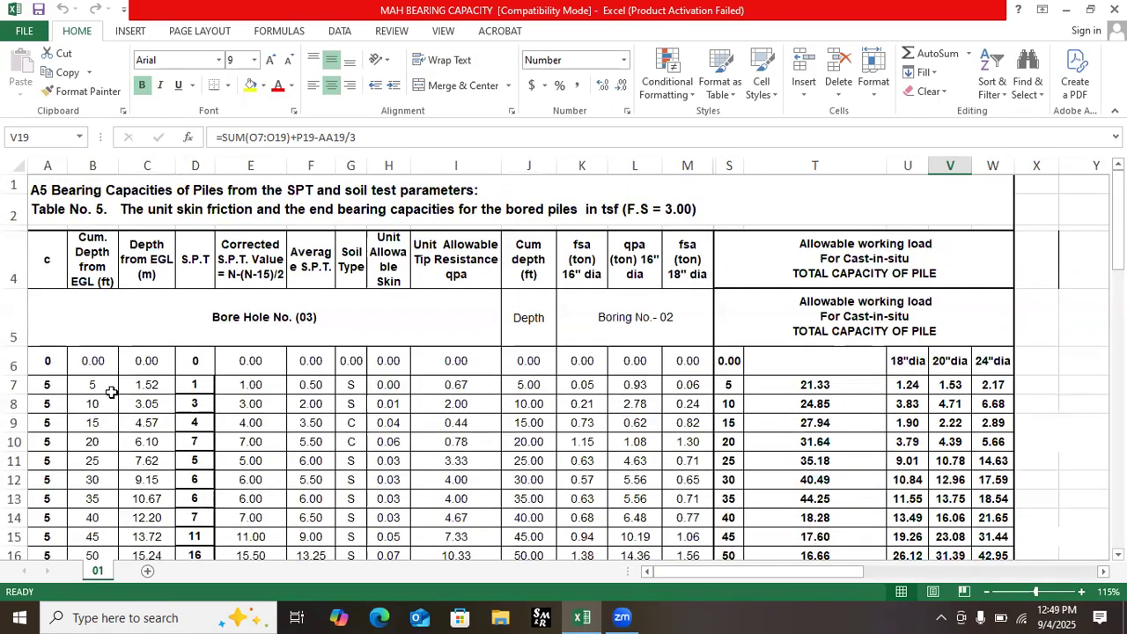
Examine the S.P.T. column over the full boring depth and the allowable pile load columns for each diameter.
scroll(112, 392, "down", 1)
scroll(112, 391, "down", 2)
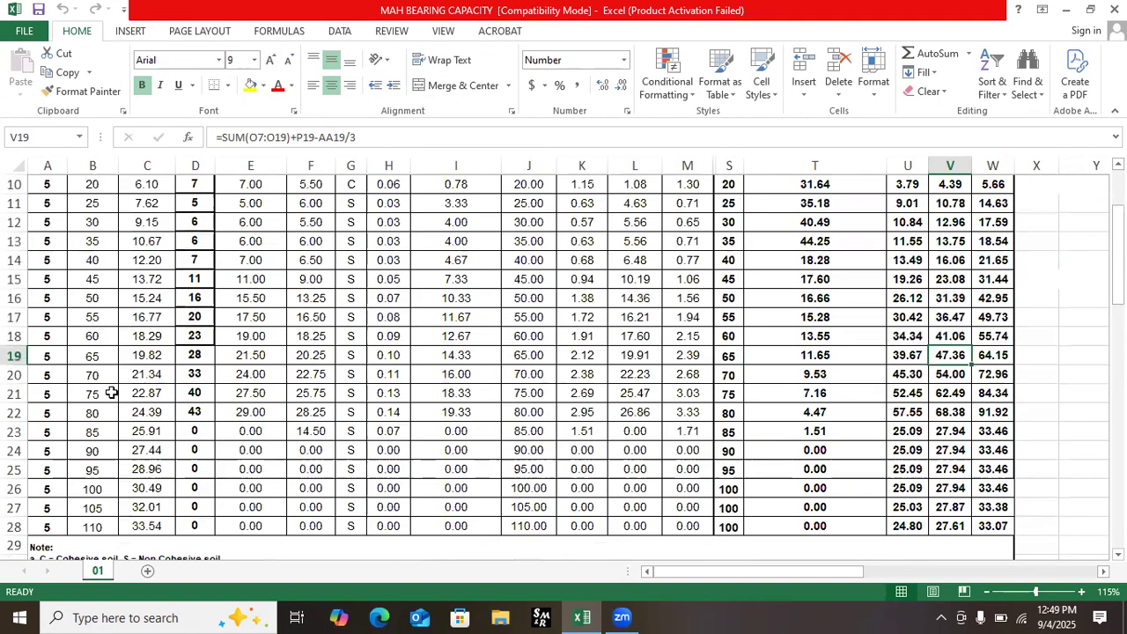
scroll(112, 391, "up", 2)
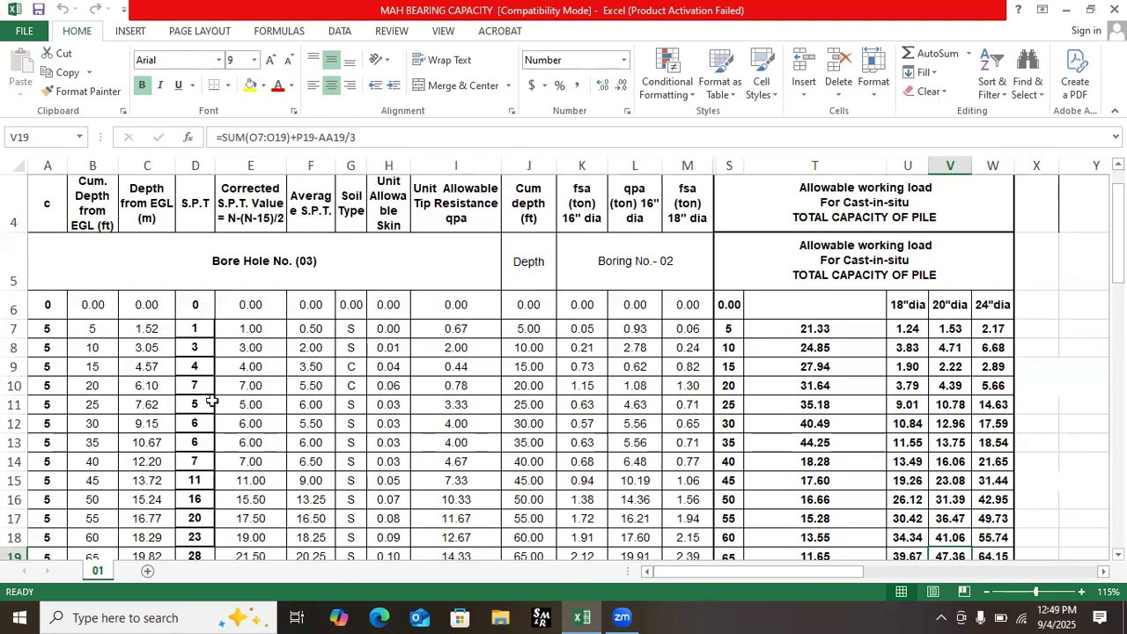
scroll(197, 394, "down", 1)
scroll(197, 392, "up", 1)
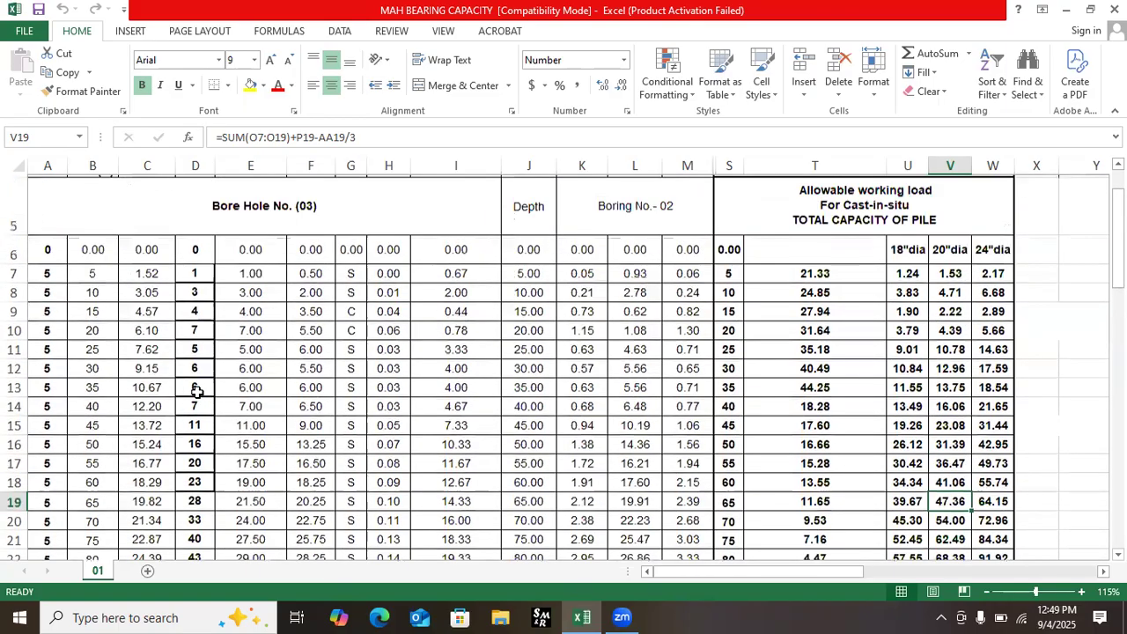
scroll(197, 391, "up", 1)
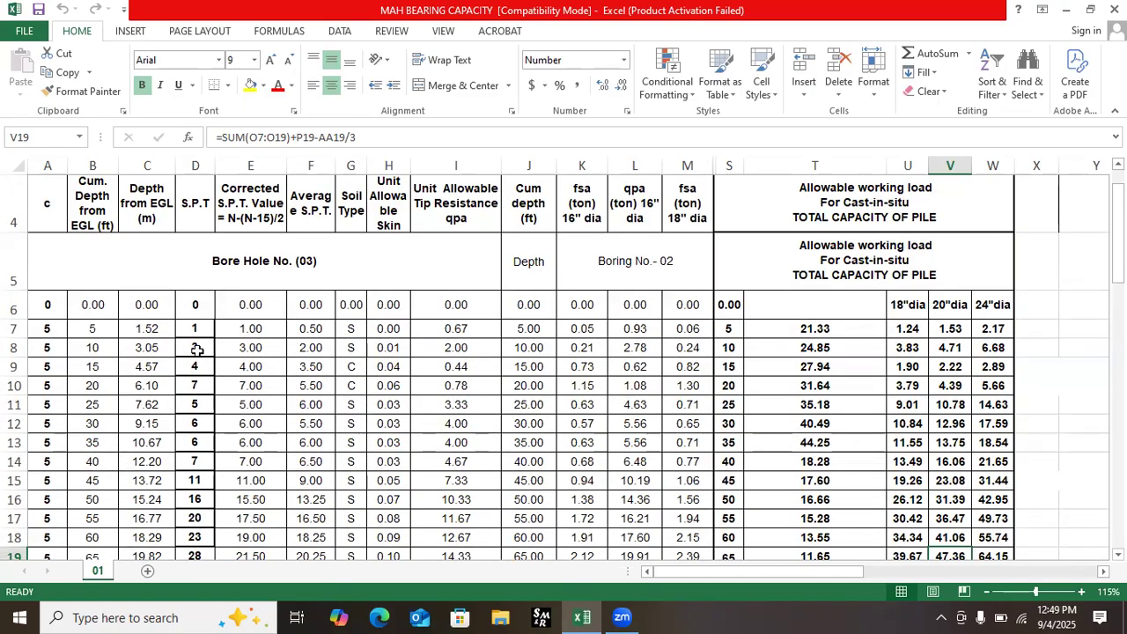
scroll(189, 371, "down", 2)
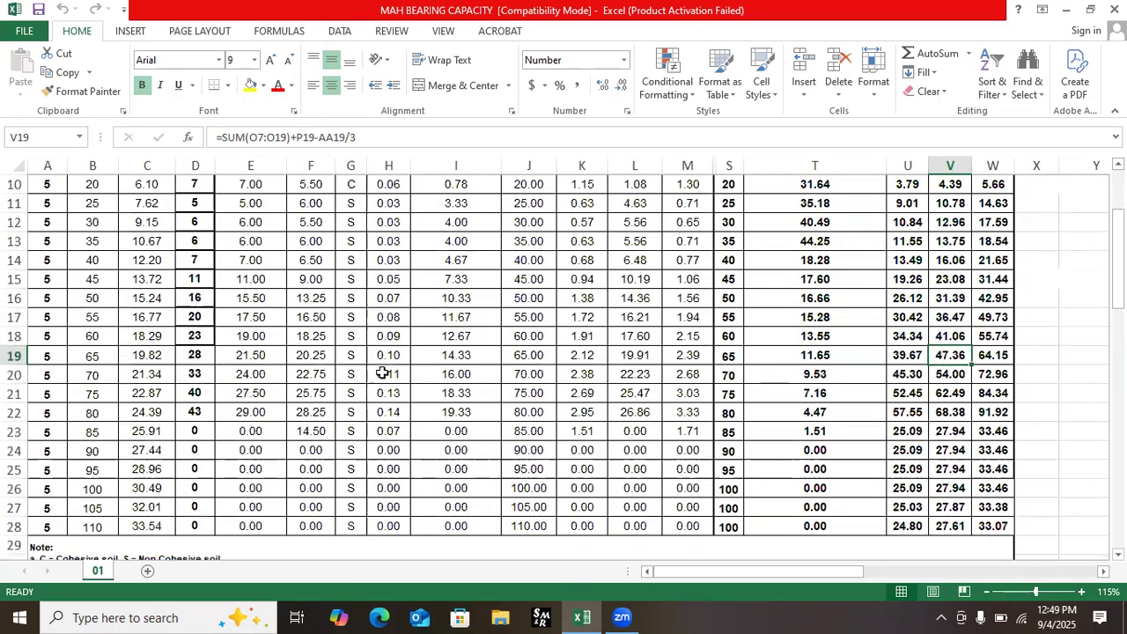
scroll(845, 387, "up", 2)
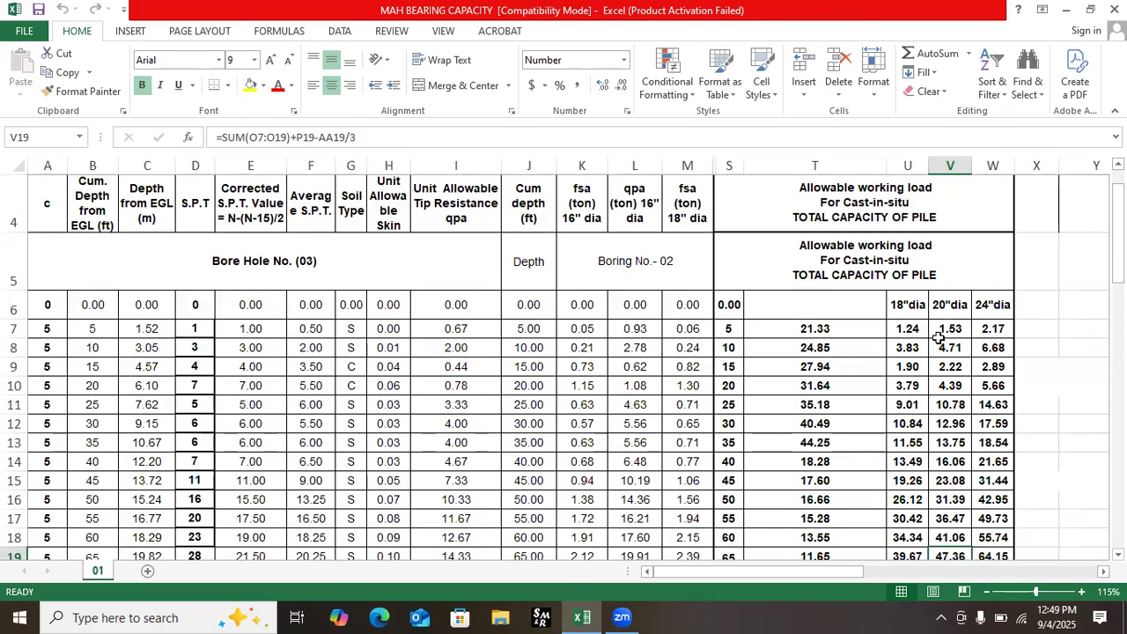
scroll(939, 341, "up", 1)
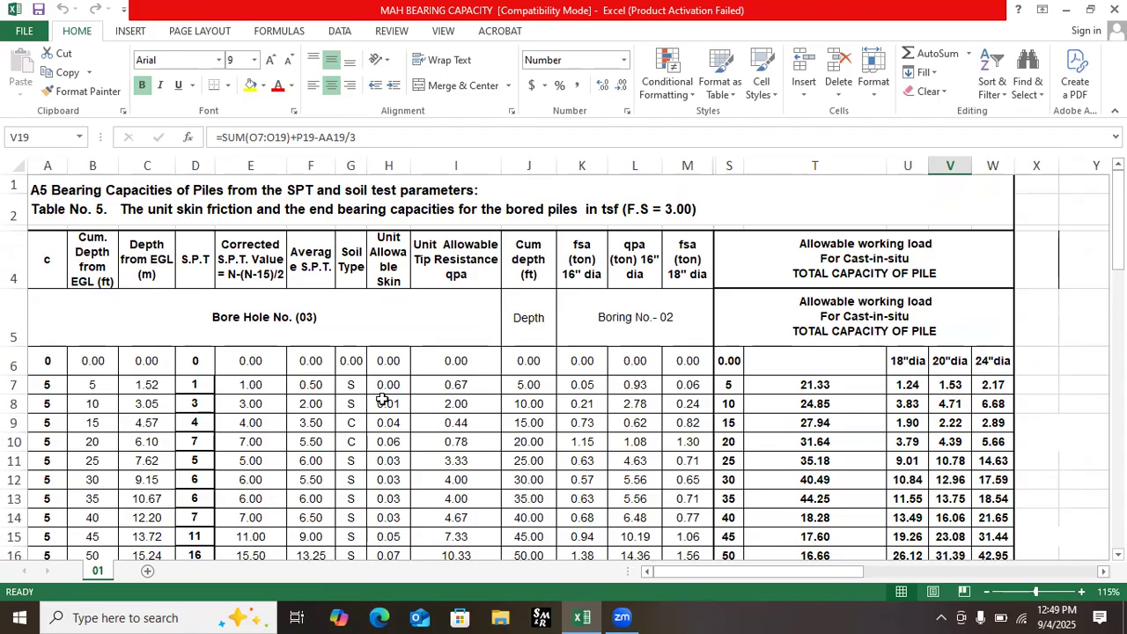
Set the S.P.T. value for the 5 ft depth in cell D7 to 2.
scroll(413, 416, "down", 1)
left_click(203, 329)
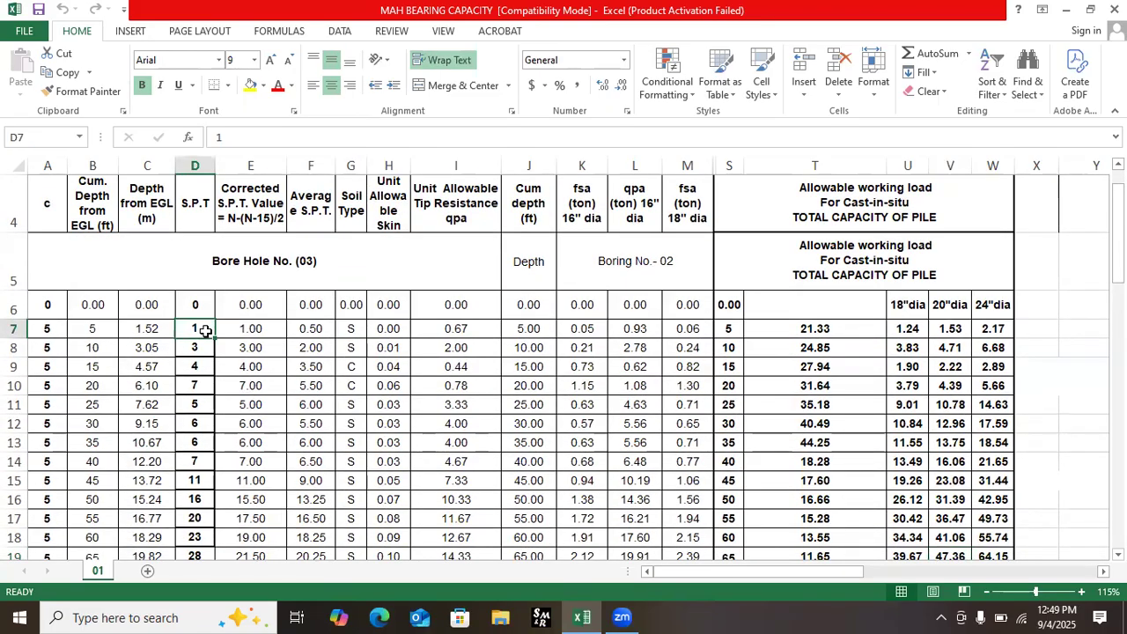
type("2")
left_click(199, 386)
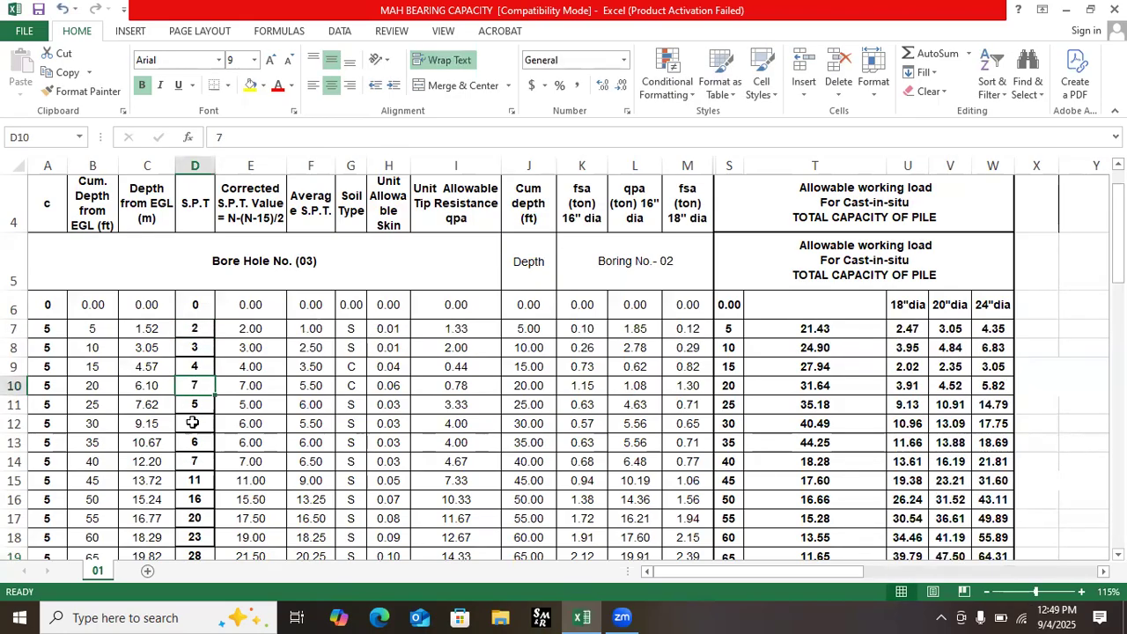
Review the S.P.T. entries against their cumulative depths from the first row down to the 110 ft row.
scroll(199, 386, "down", 2)
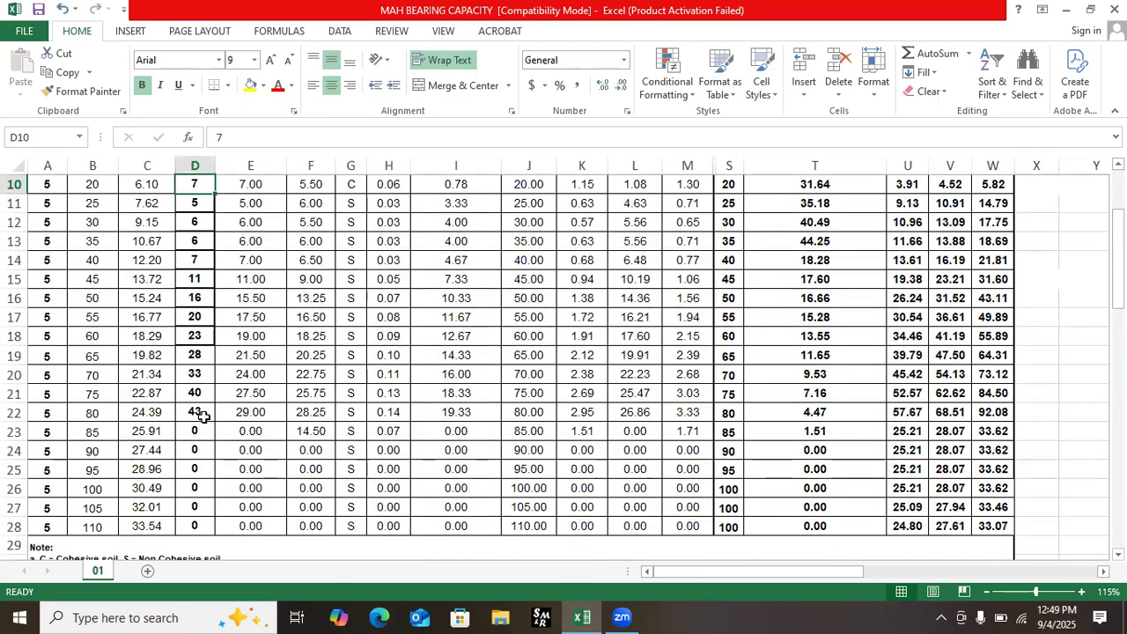
scroll(203, 414, "up", 3)
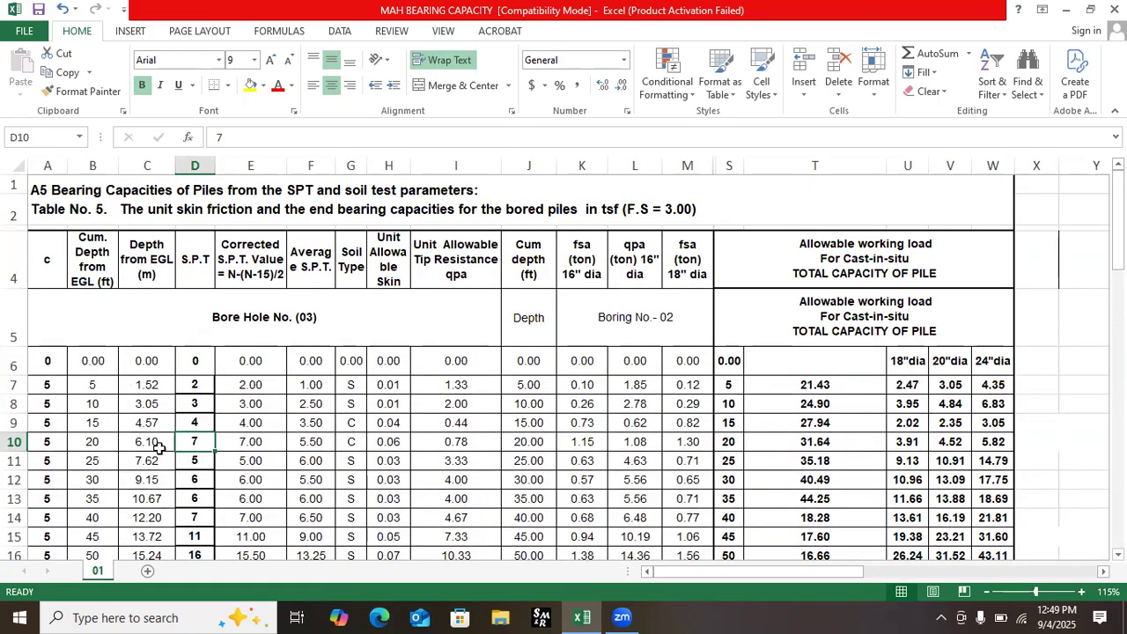
scroll(156, 445, "down", 3)
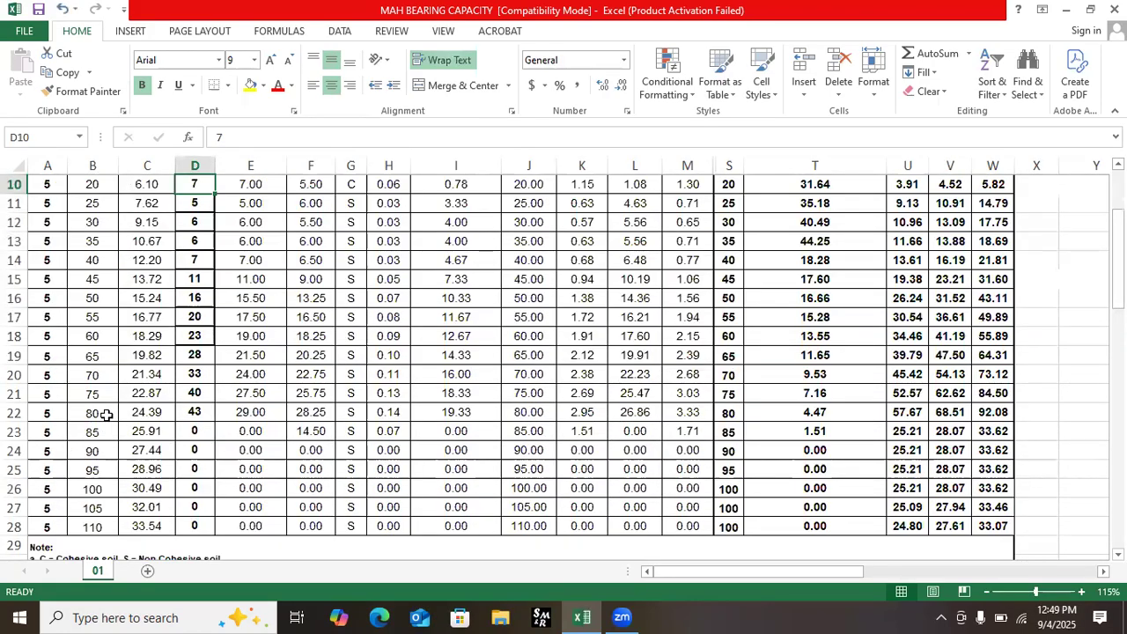
scroll(105, 415, "up", 1)
scroll(156, 408, "up", 2)
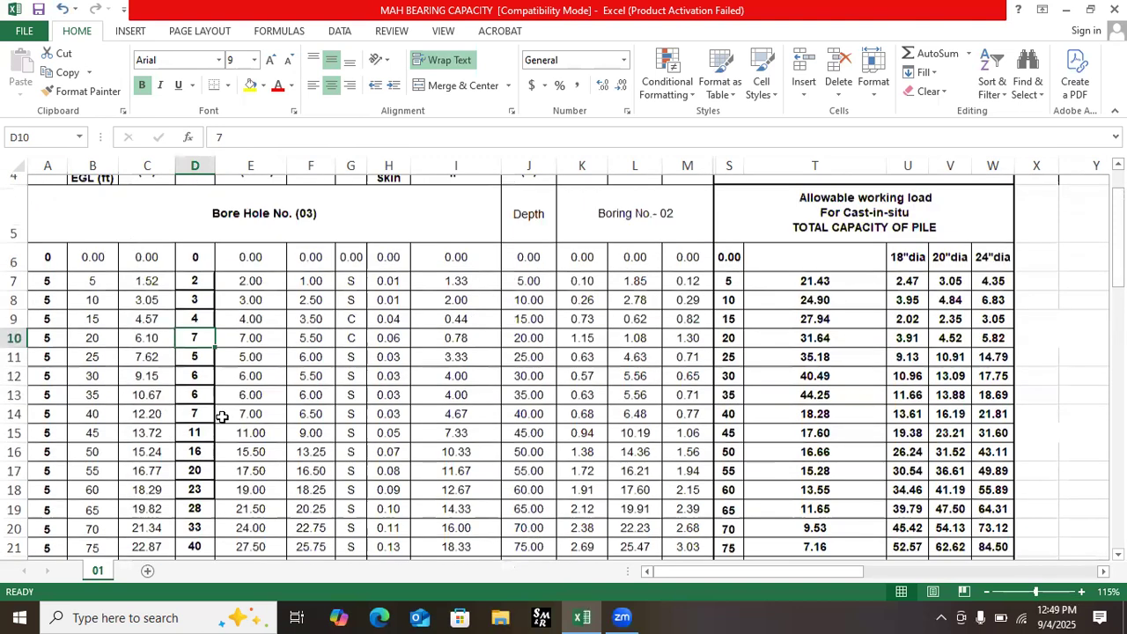
scroll(194, 409, "down", 3)
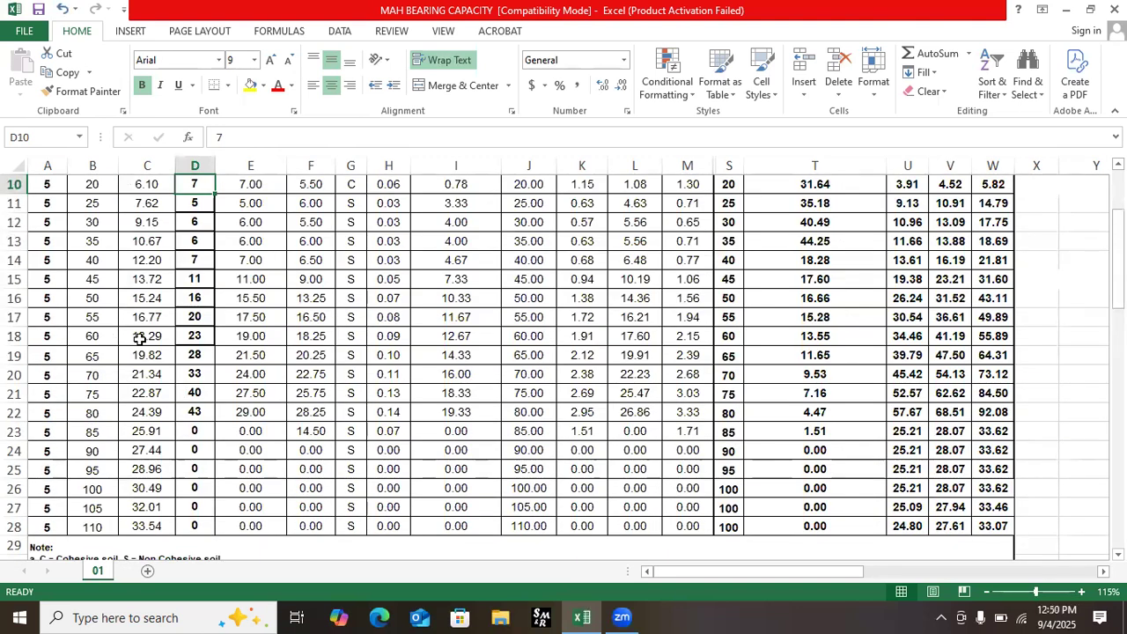
Select the S.P.T. cell for the 60 ft depth and examine the soil types and the 18", 20" and 24" diameter pile capacities.
left_click(199, 337)
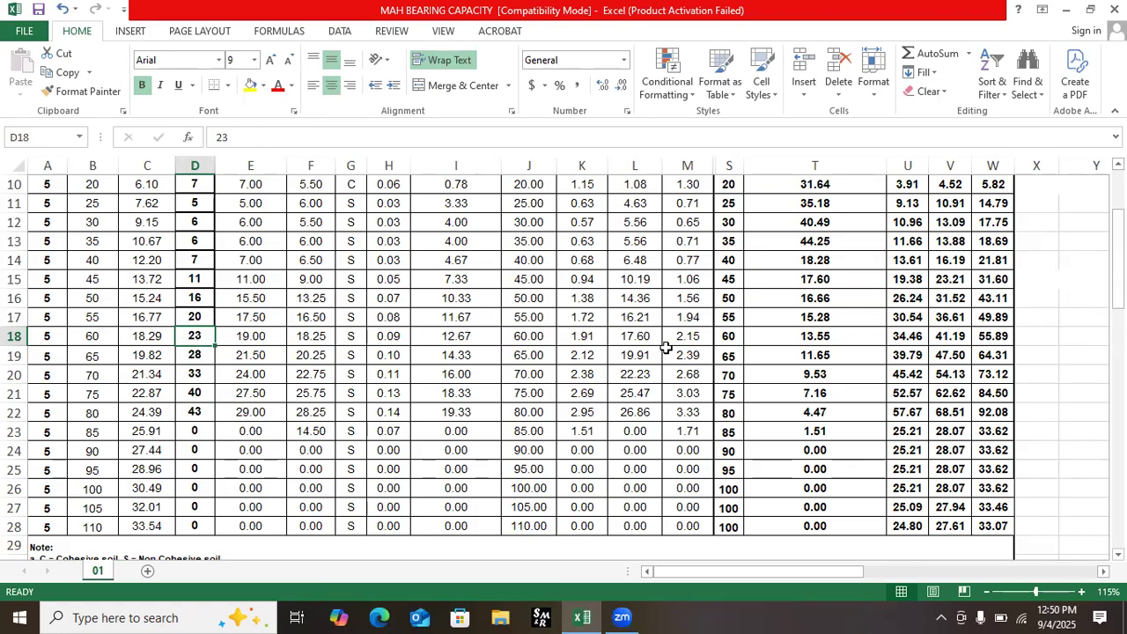
scroll(881, 338, "up", 3)
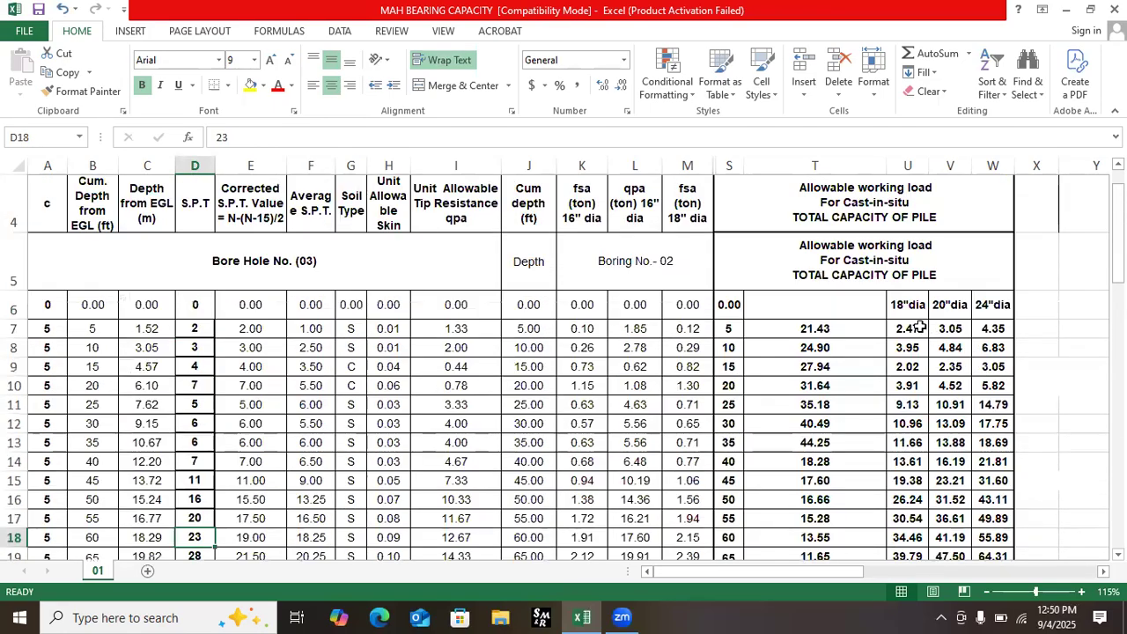
scroll(907, 310, "down", 2)
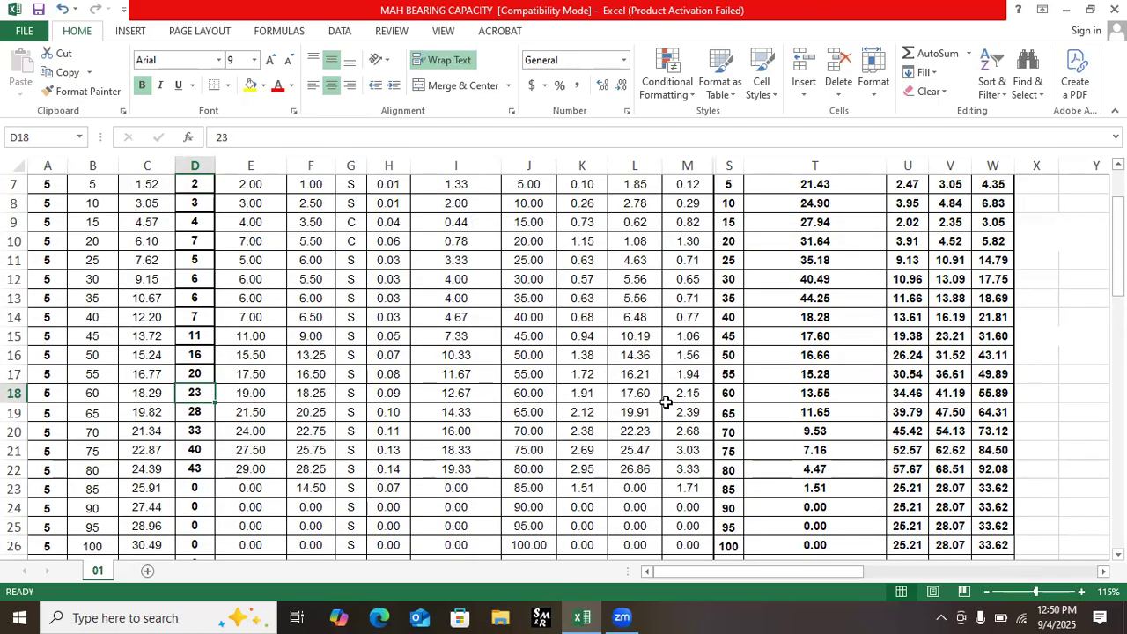
scroll(897, 398, "up", 1)
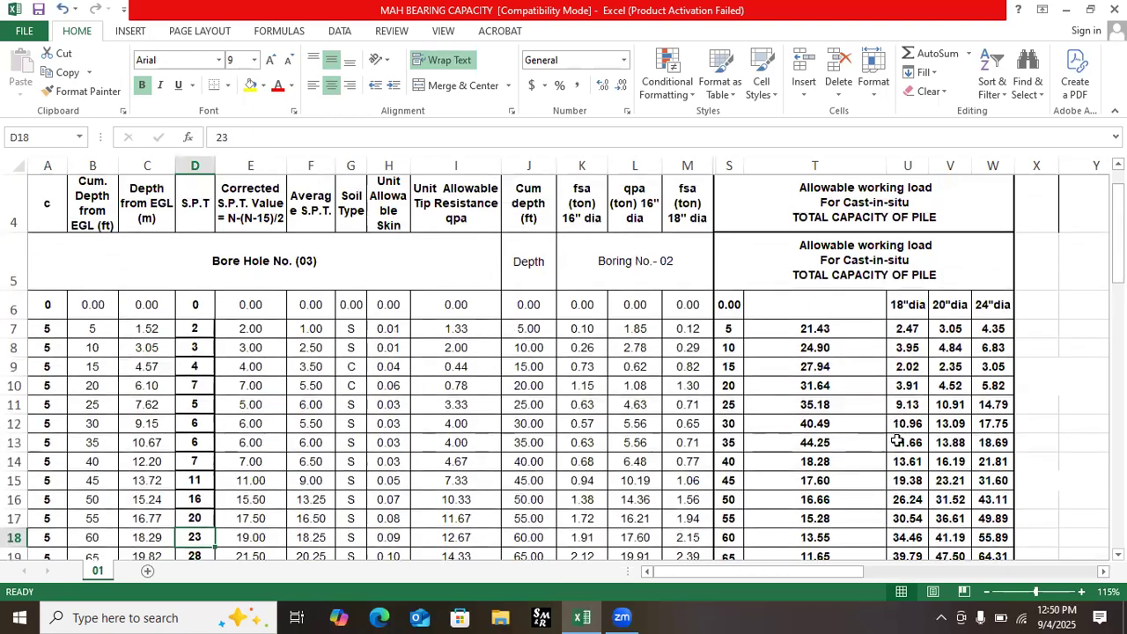
scroll(898, 406, "down", 1)
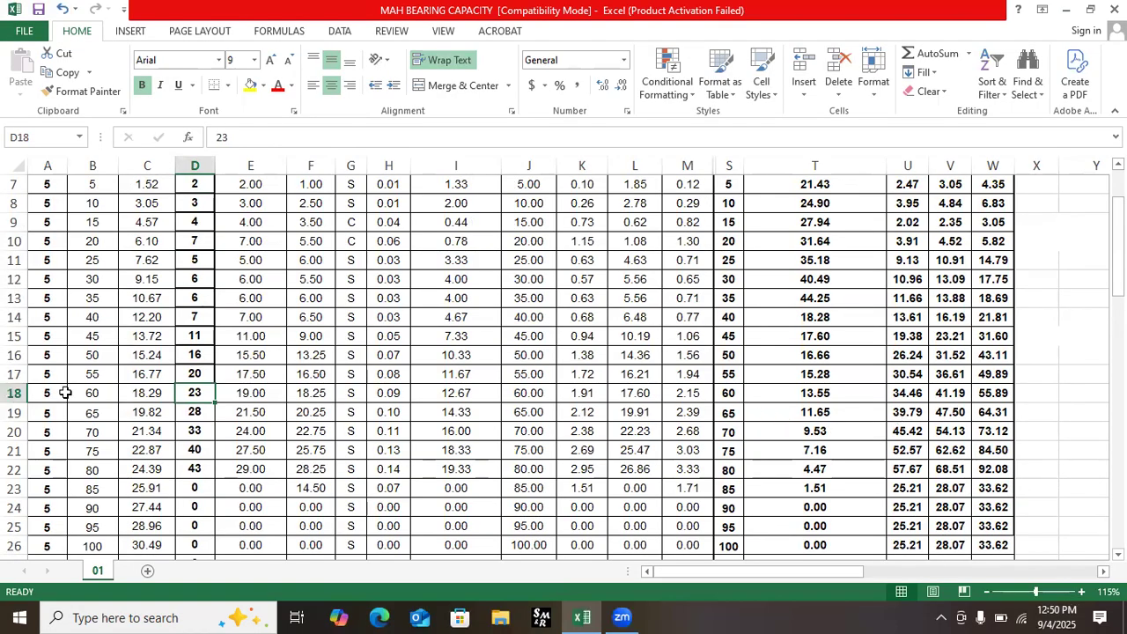
scroll(392, 422, "up", 2)
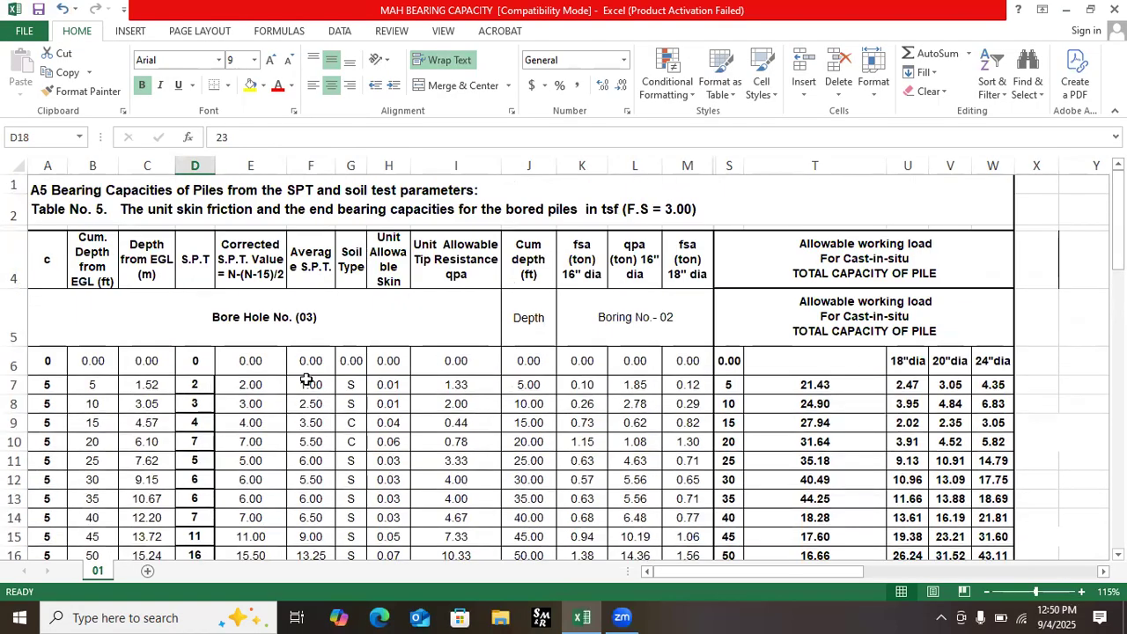
scroll(304, 377, "down", 1)
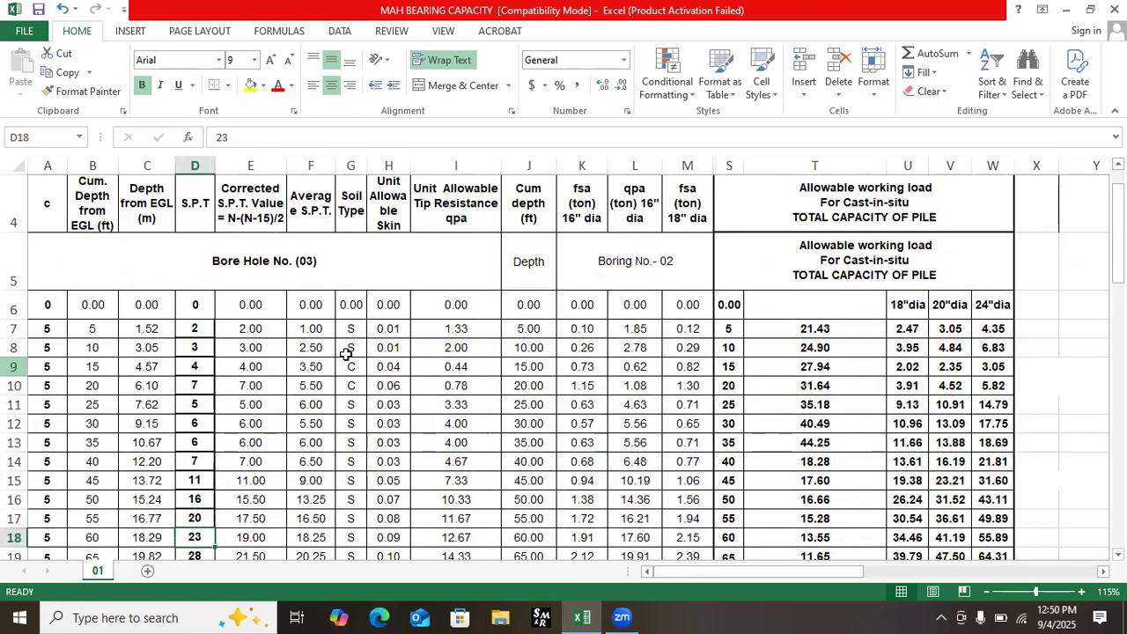
scroll(343, 352, "up", 1)
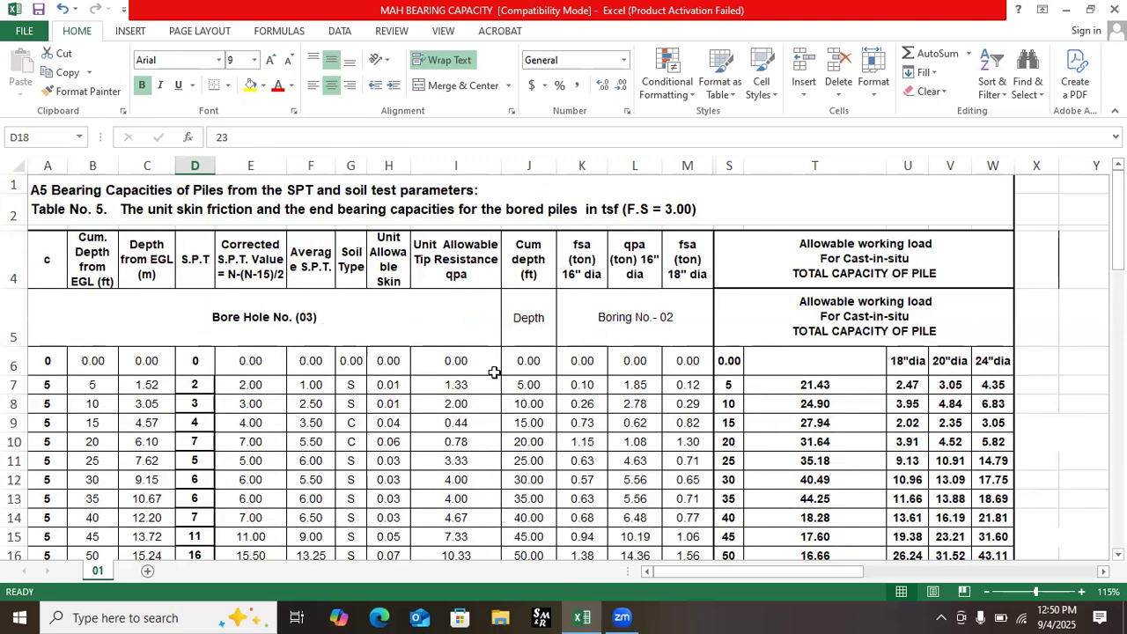
scroll(475, 377, "down", 1)
scroll(187, 462, "down", 1)
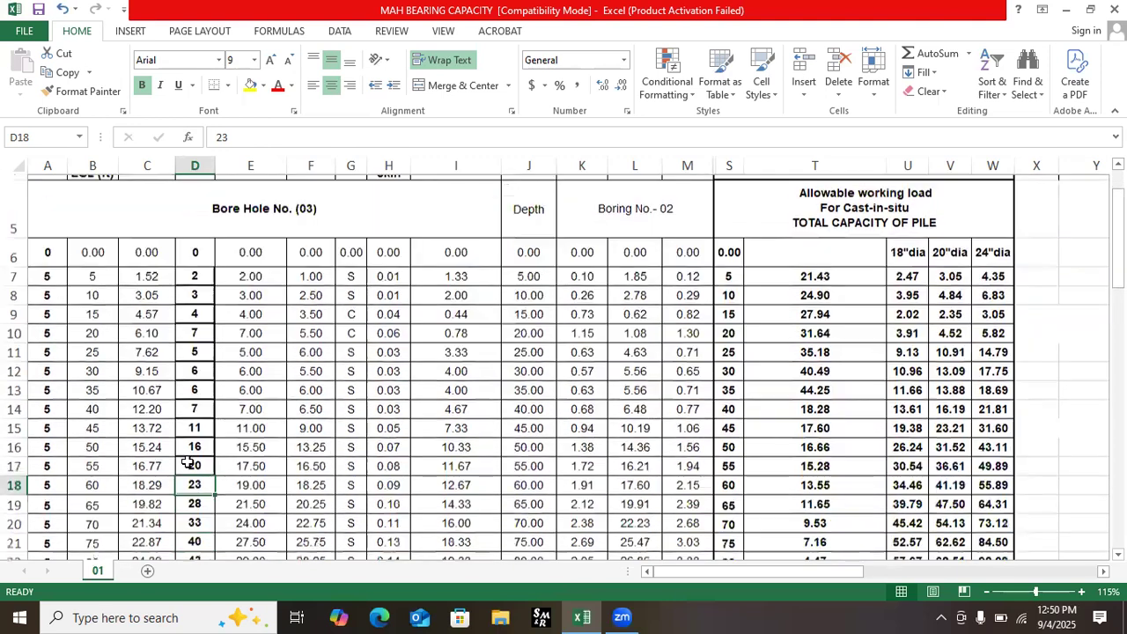
Set the S.P.T. value for the 55 ft depth in cell D17 to 18 and check that row's pile capacities by diameter.
scroll(186, 462, "down", 2)
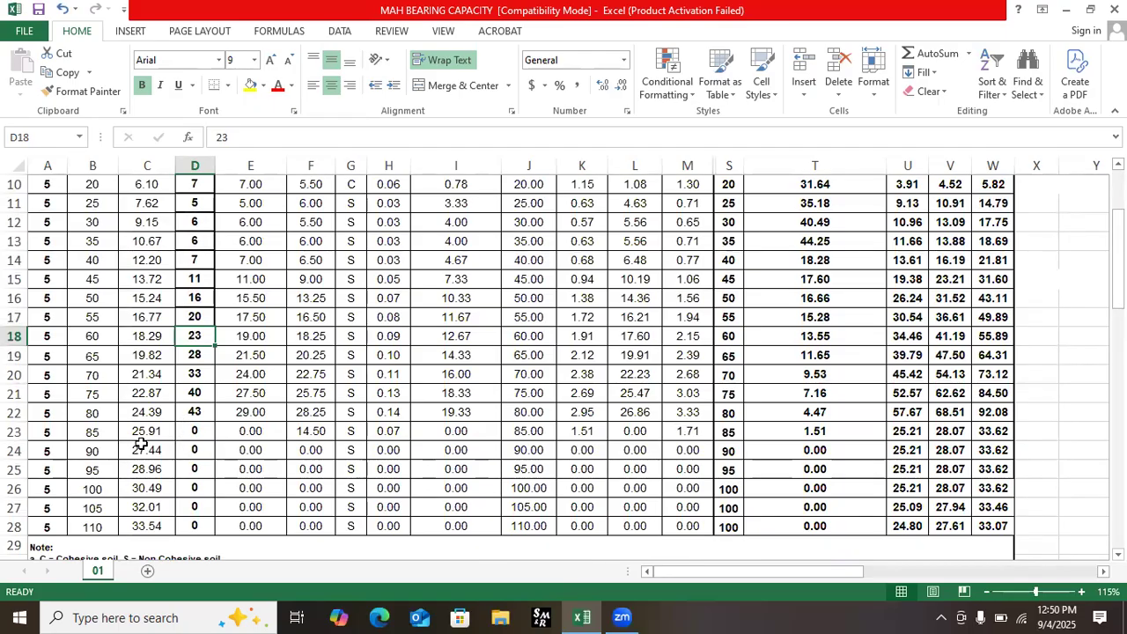
scroll(195, 428, "up", 1)
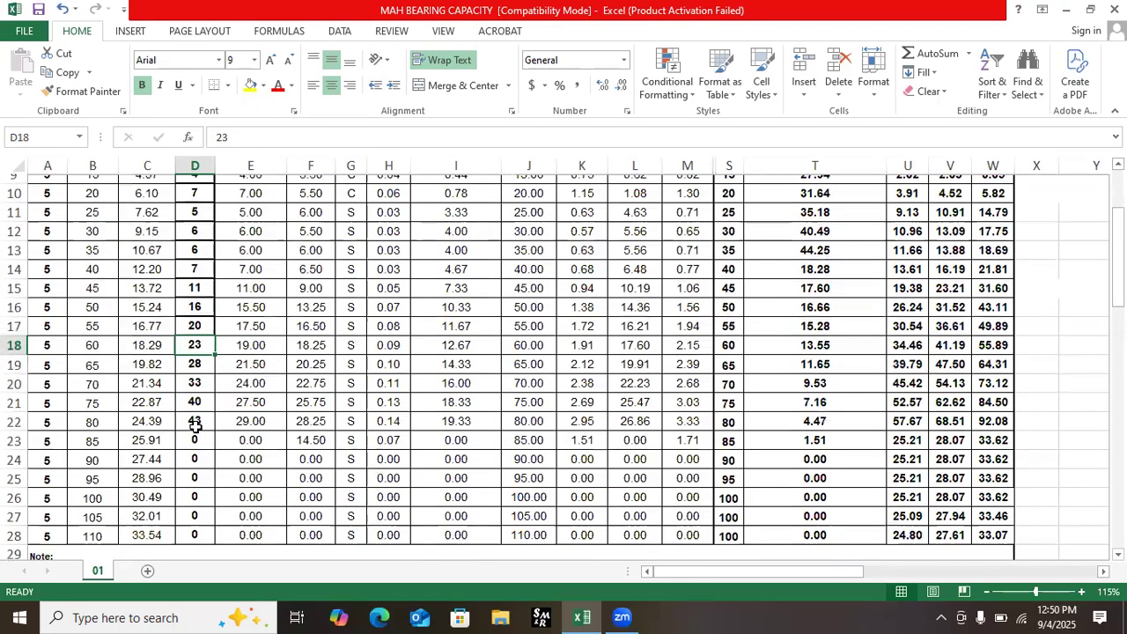
scroll(198, 424, "up", 1)
left_click(195, 374)
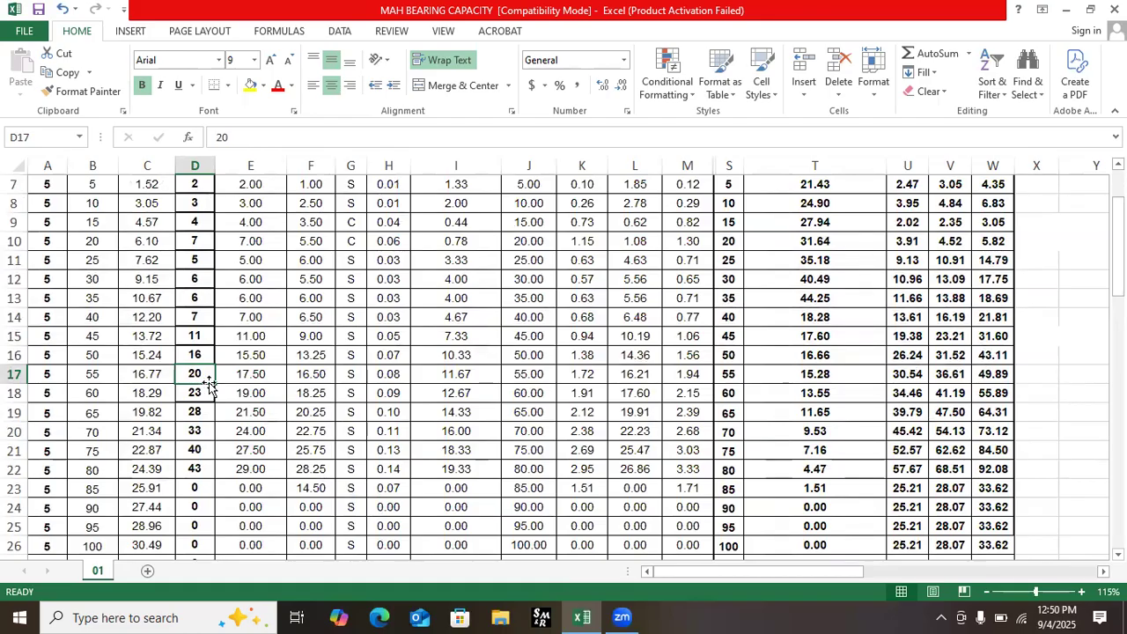
type("18")
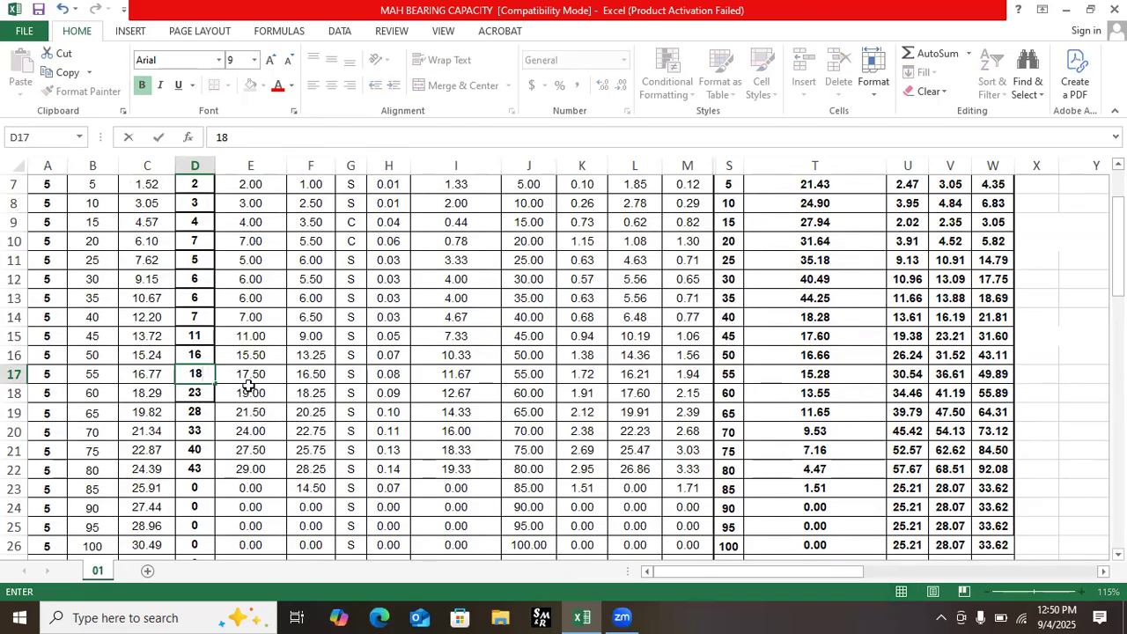
left_click(195, 406)
left_click(202, 374)
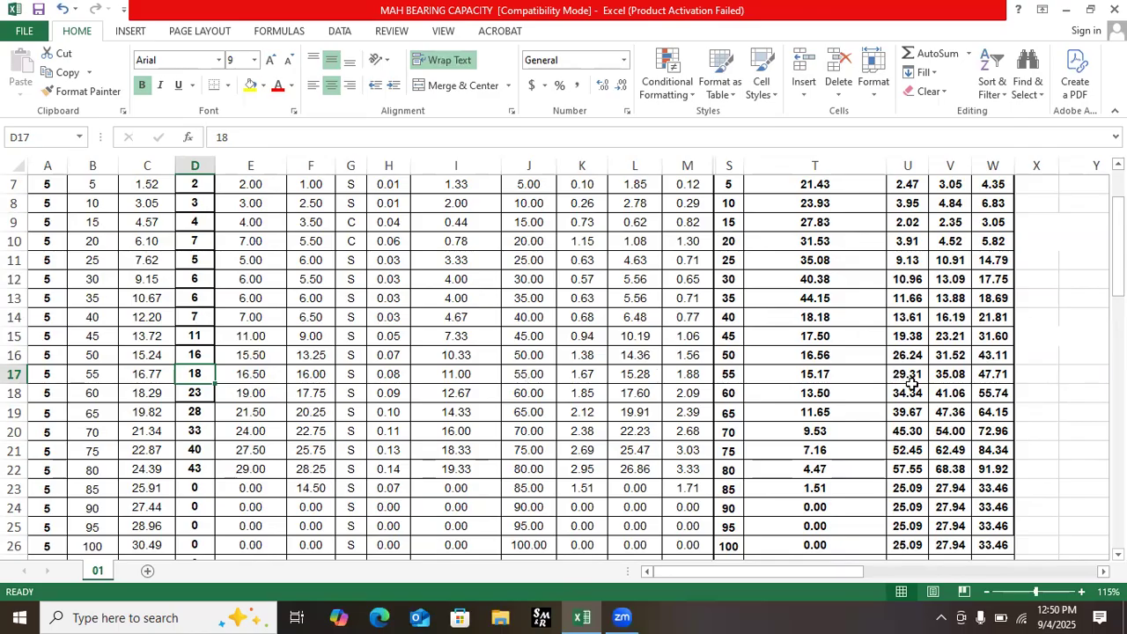
scroll(911, 383, "up", 3)
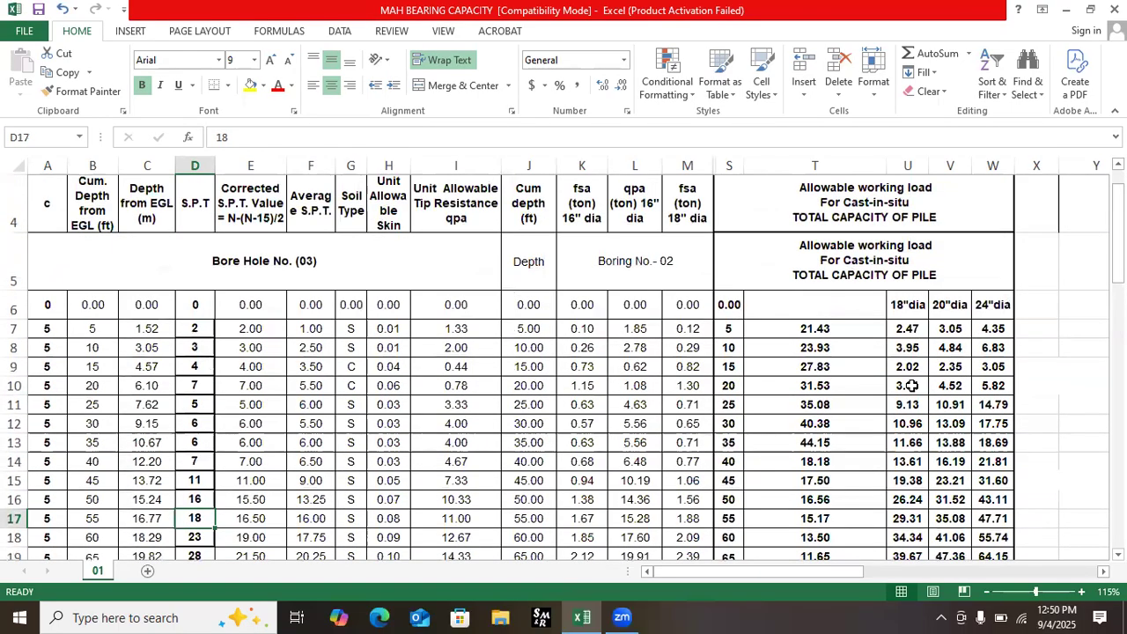
scroll(911, 387, "down", 2)
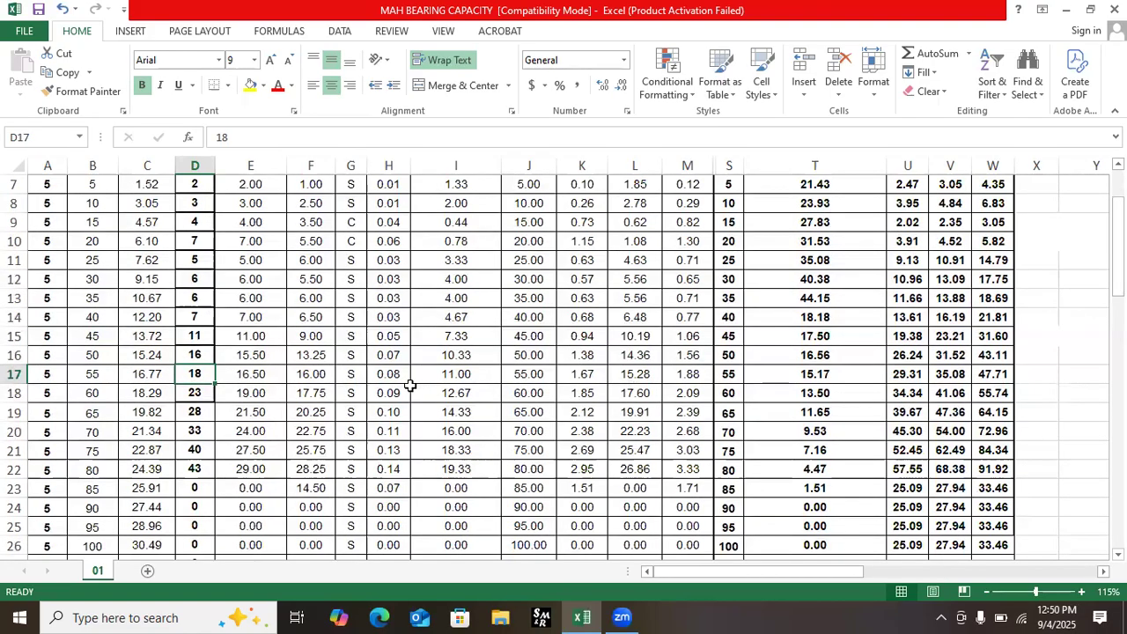
Set the S.P.T. value for the 55 ft depth in cell D17 to 25.
left_click(198, 393)
left_click(205, 373)
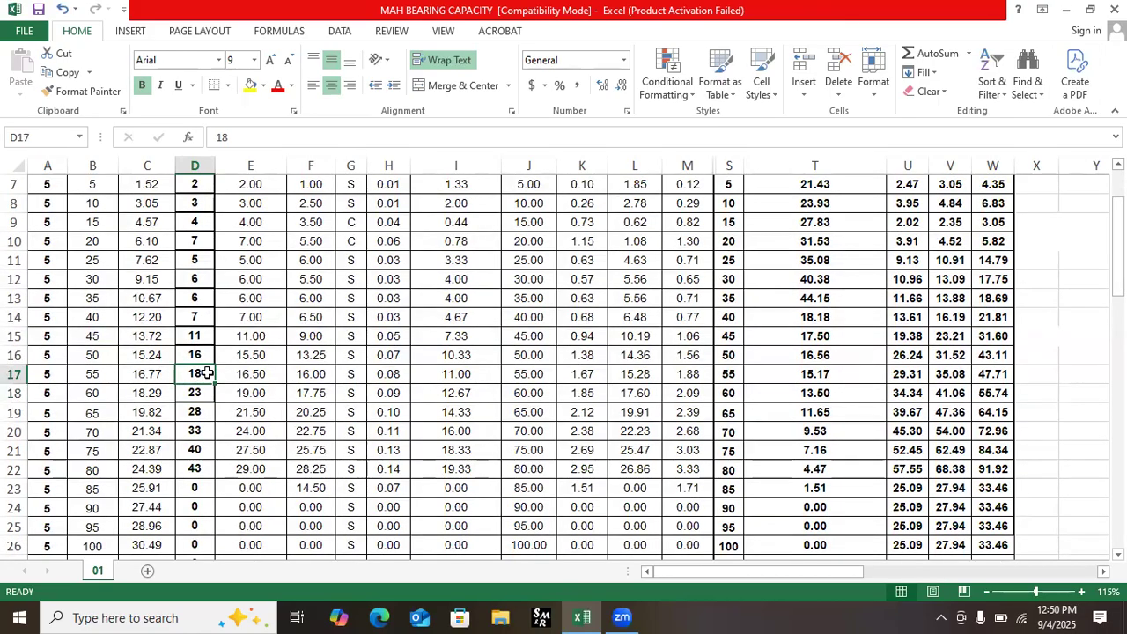
type("25")
key("Return")
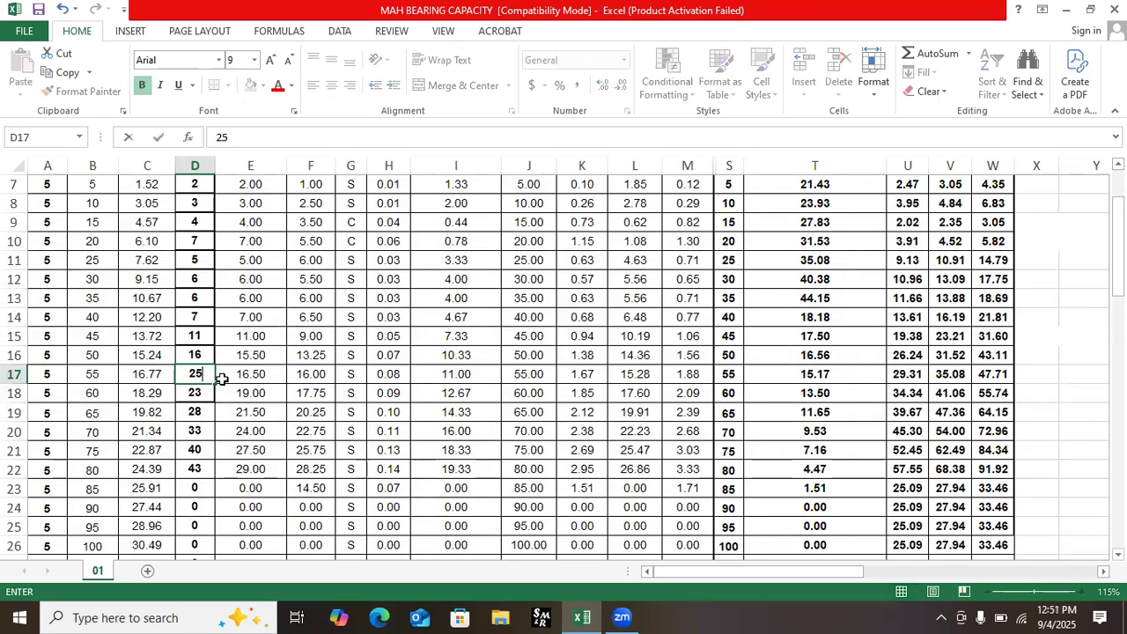
left_click(232, 445)
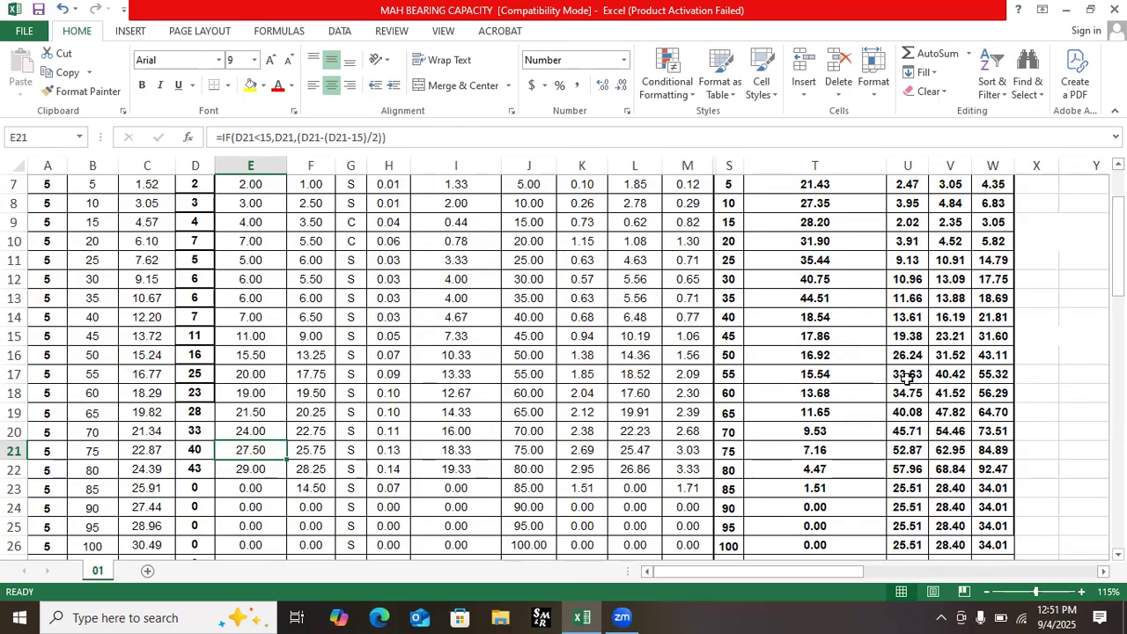
Examine the soil type, unit tip resistance and 18", 20" and 24" diameter pile load columns from the table headings down through the deeper rows.
scroll(906, 378, "up", 2)
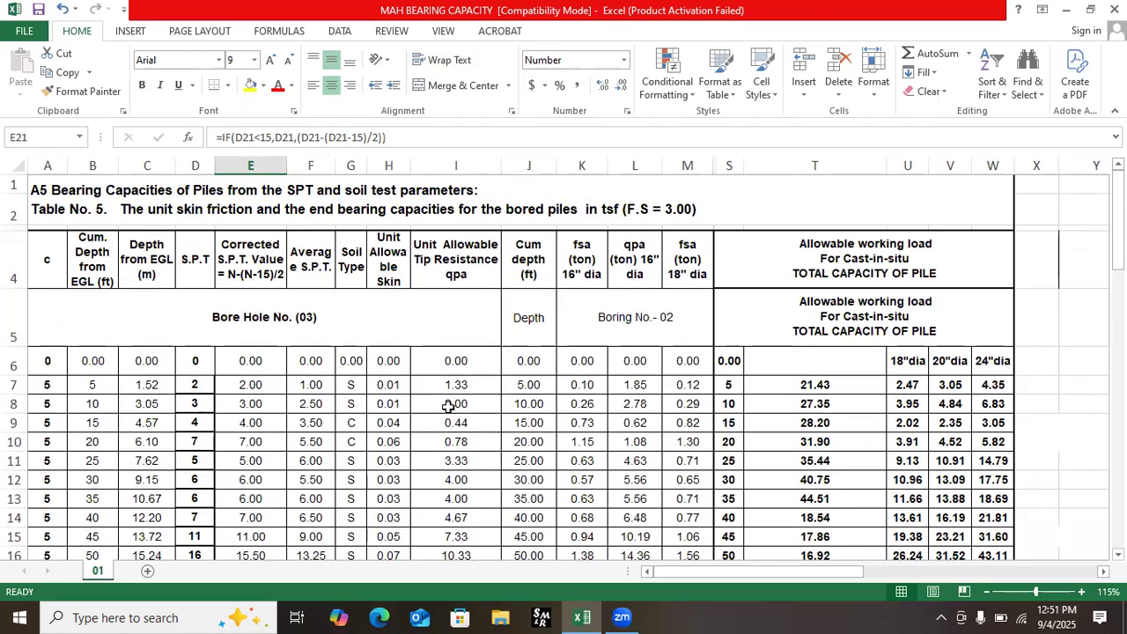
scroll(351, 379, "down", 1)
scroll(351, 379, "up", 1)
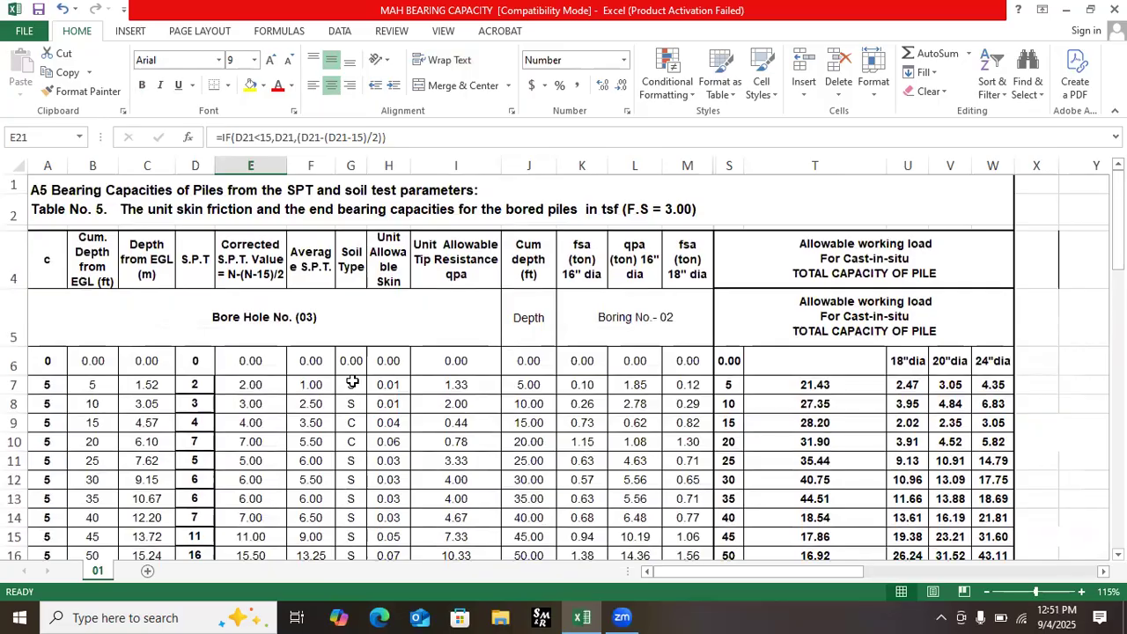
scroll(351, 380, "down", 1)
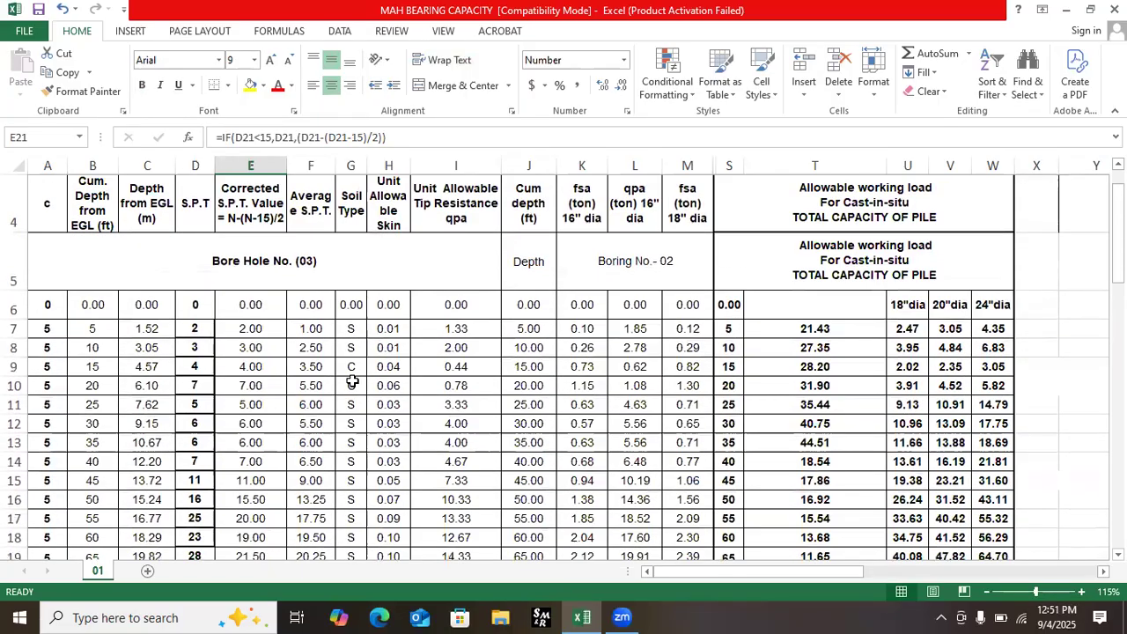
scroll(351, 380, "up", 1)
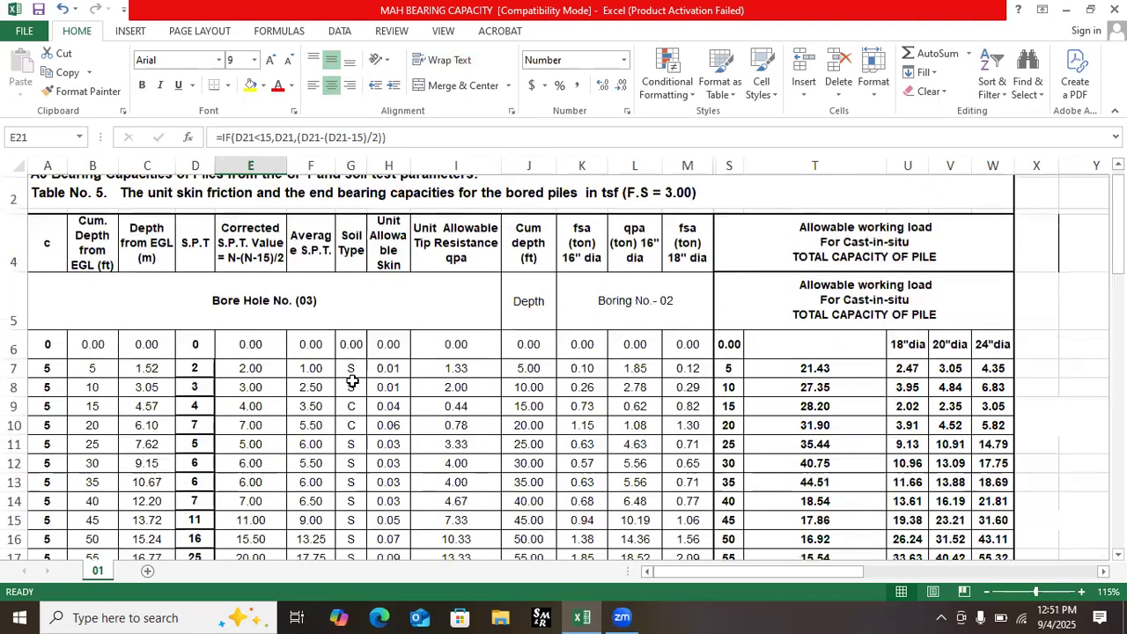
scroll(351, 379, "up", 1)
scroll(351, 370, "down", 1)
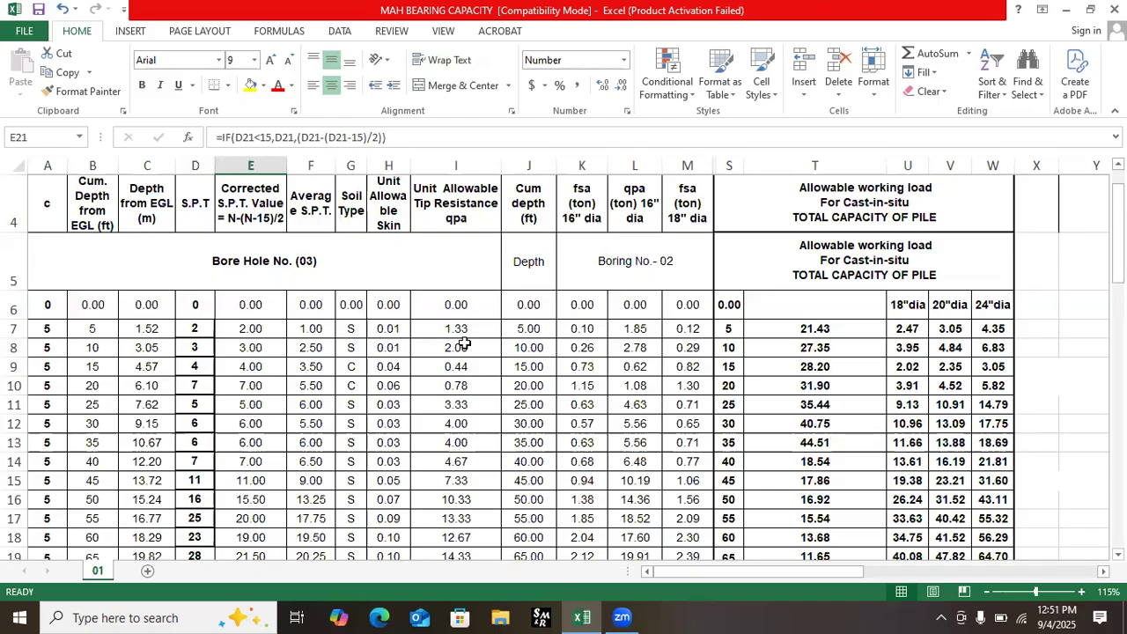
scroll(464, 343, "up", 1)
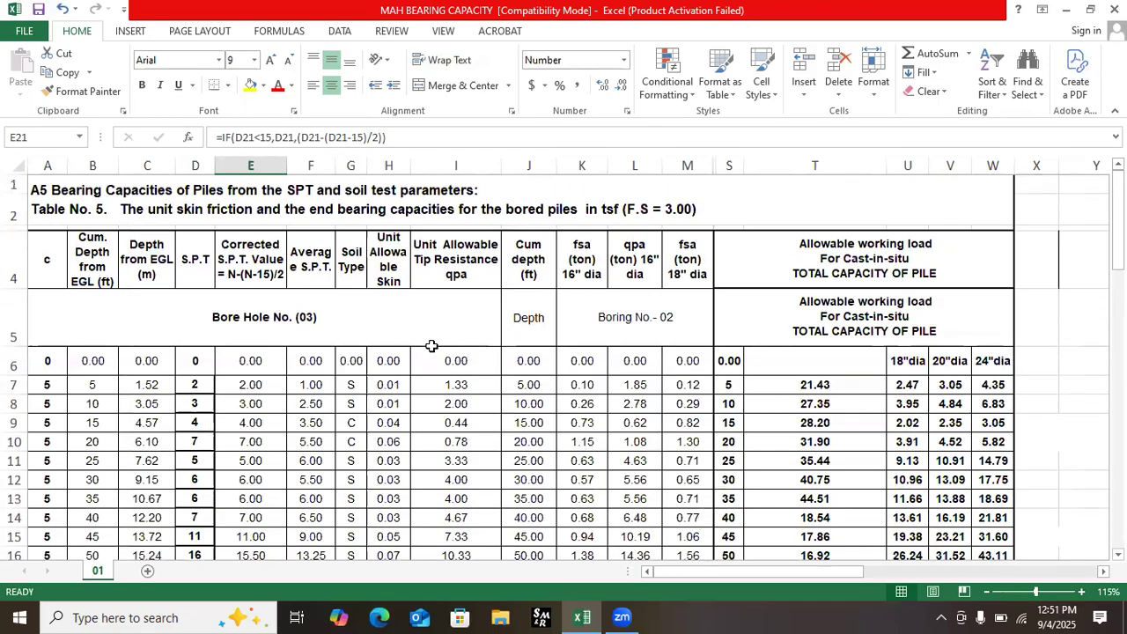
scroll(464, 342, "down", 3)
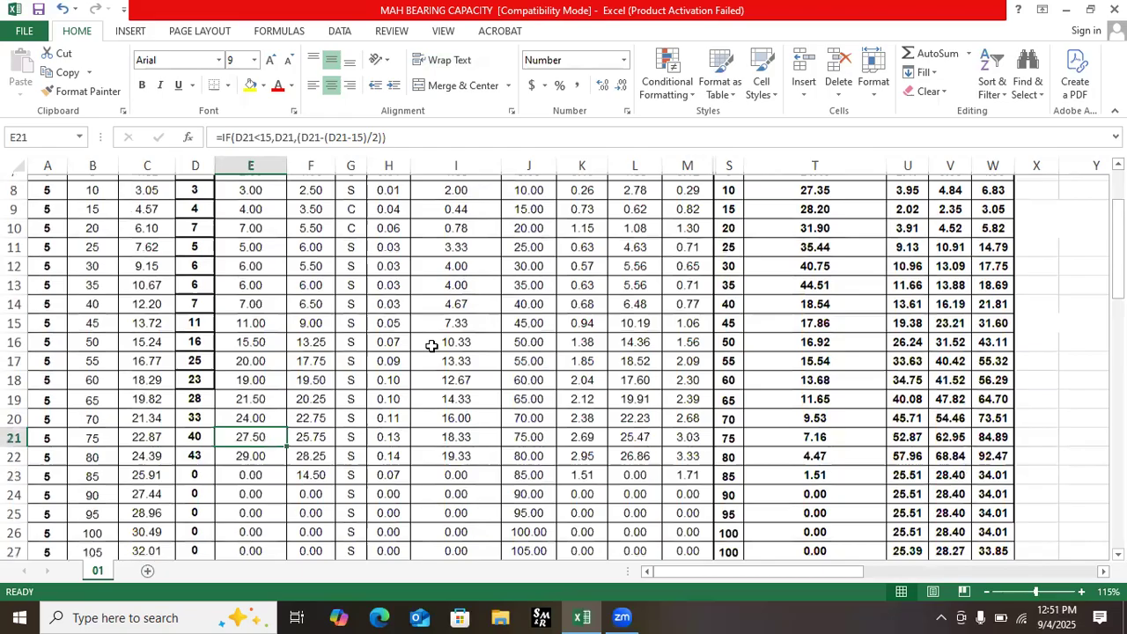
scroll(431, 346, "down", 1)
scroll(431, 346, "up", 2)
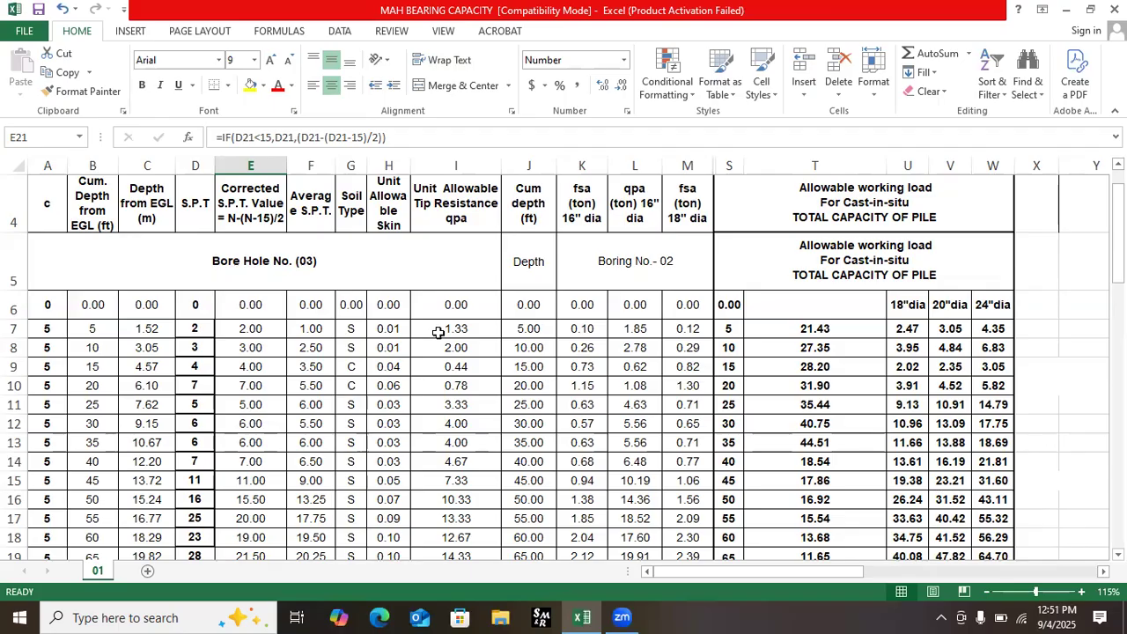
scroll(438, 332, "up", 1)
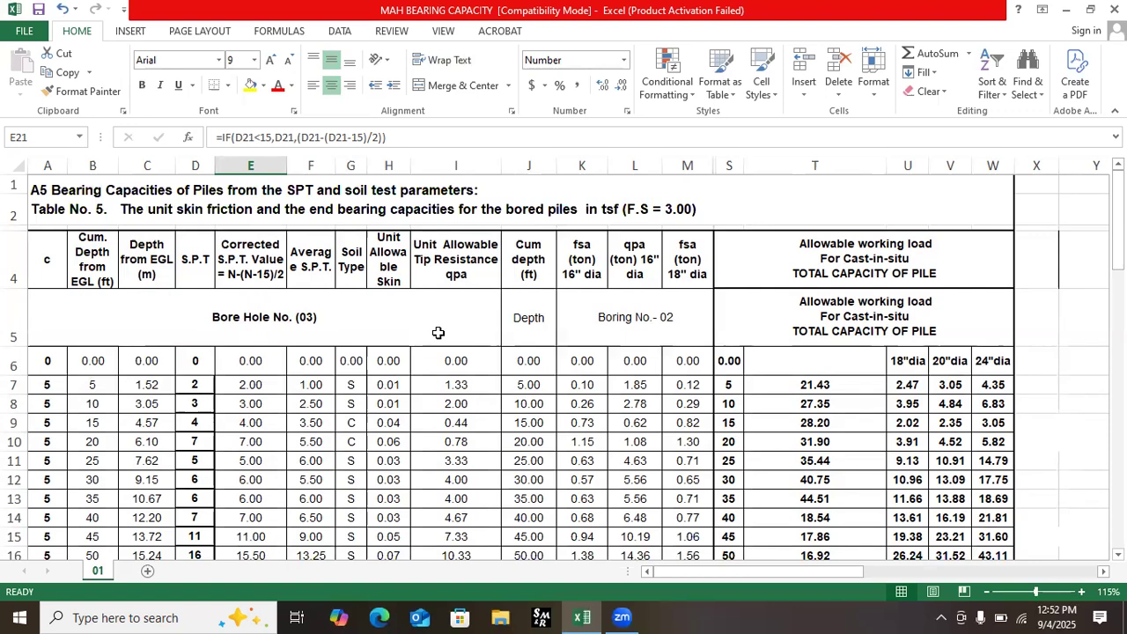
scroll(438, 333, "down", 1)
scroll(437, 333, "up", 1)
scroll(438, 333, "down", 1)
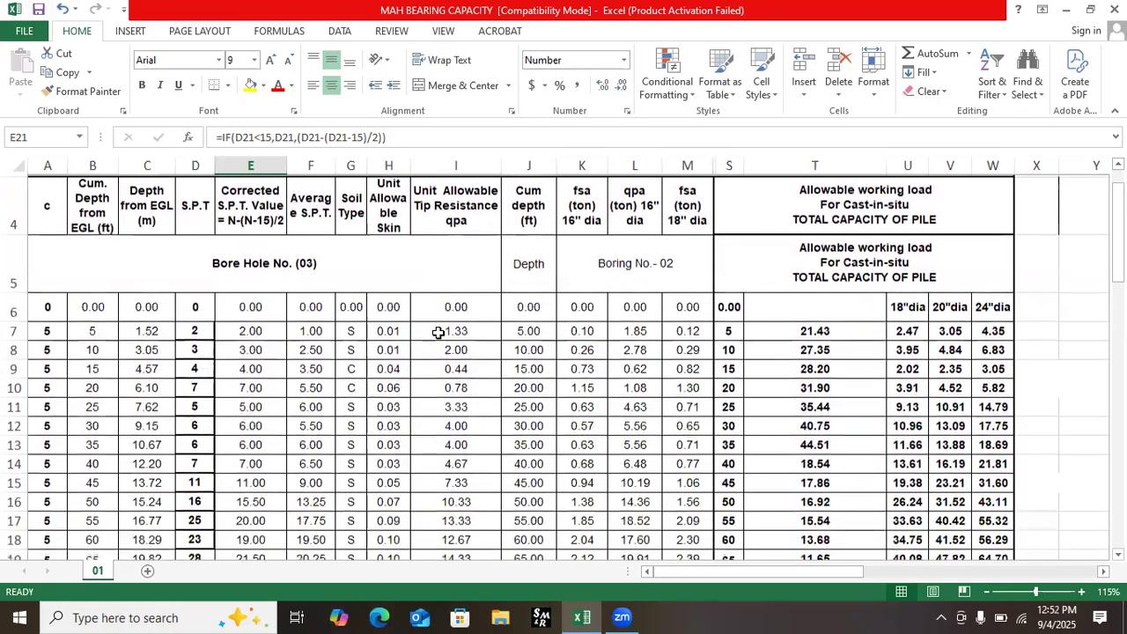
scroll(437, 332, "up", 1)
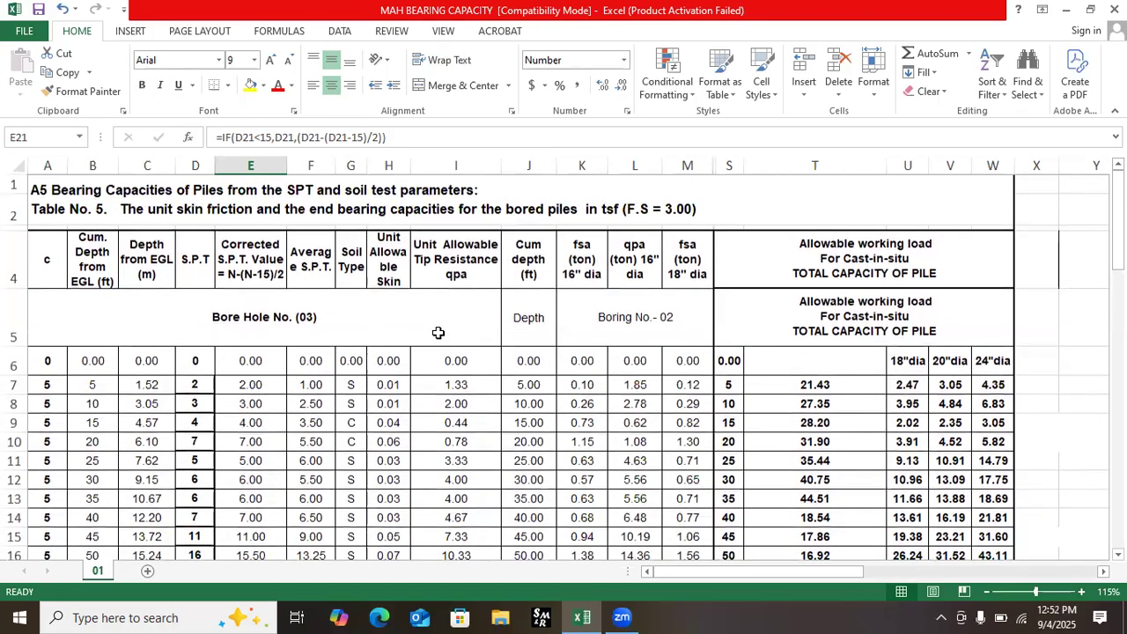
scroll(437, 333, "down", 1)
scroll(437, 333, "up", 1)
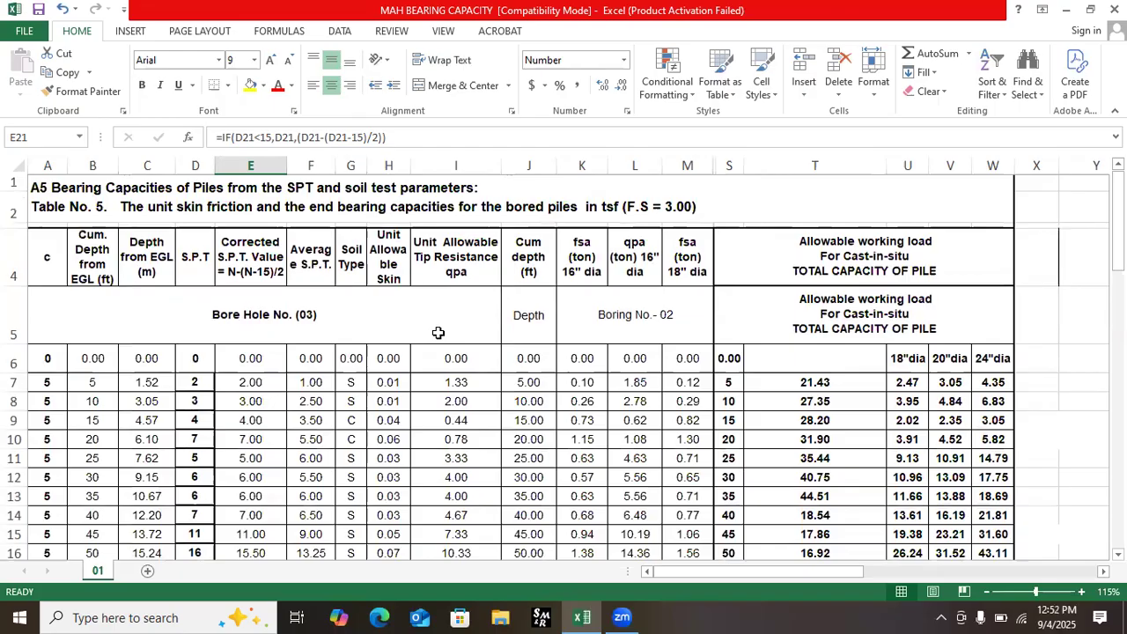
scroll(437, 332, "down", 1)
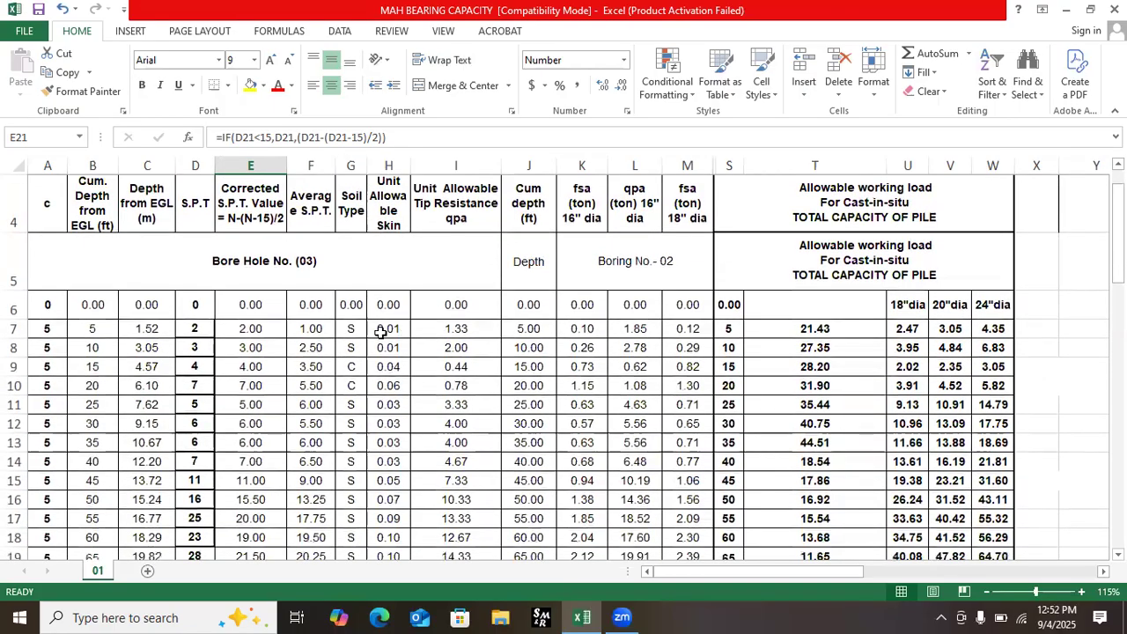
View the notes below the bearing capacity table and close the MAH BEARING CAPACITY workbook.
scroll(462, 317, "down", 5)
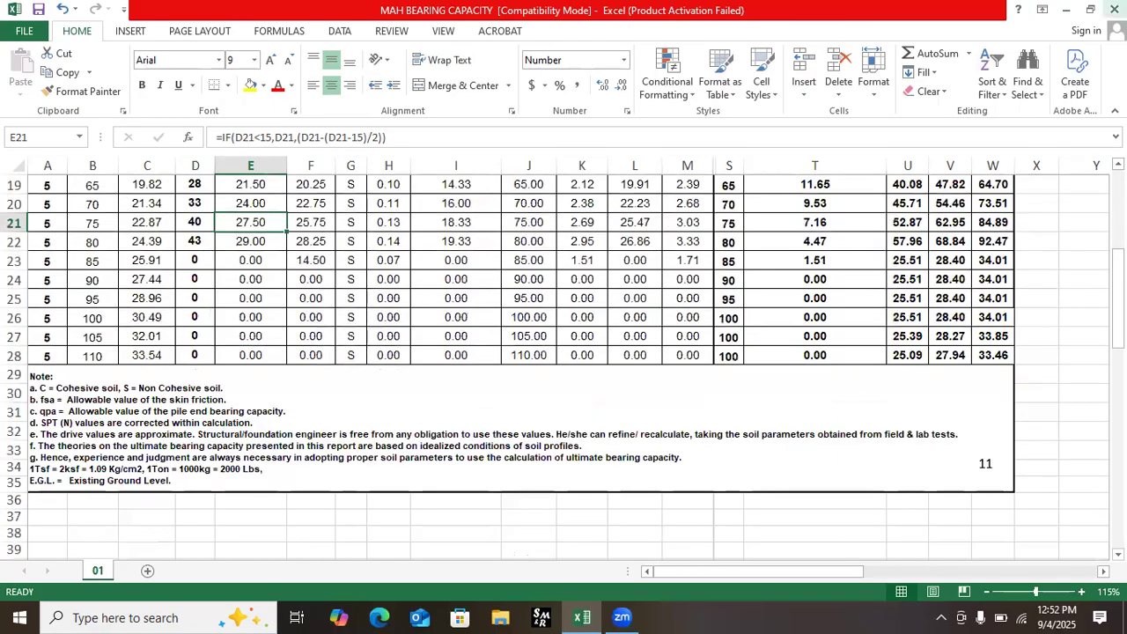
left_click(1111, 9)
left_click(492, 329)
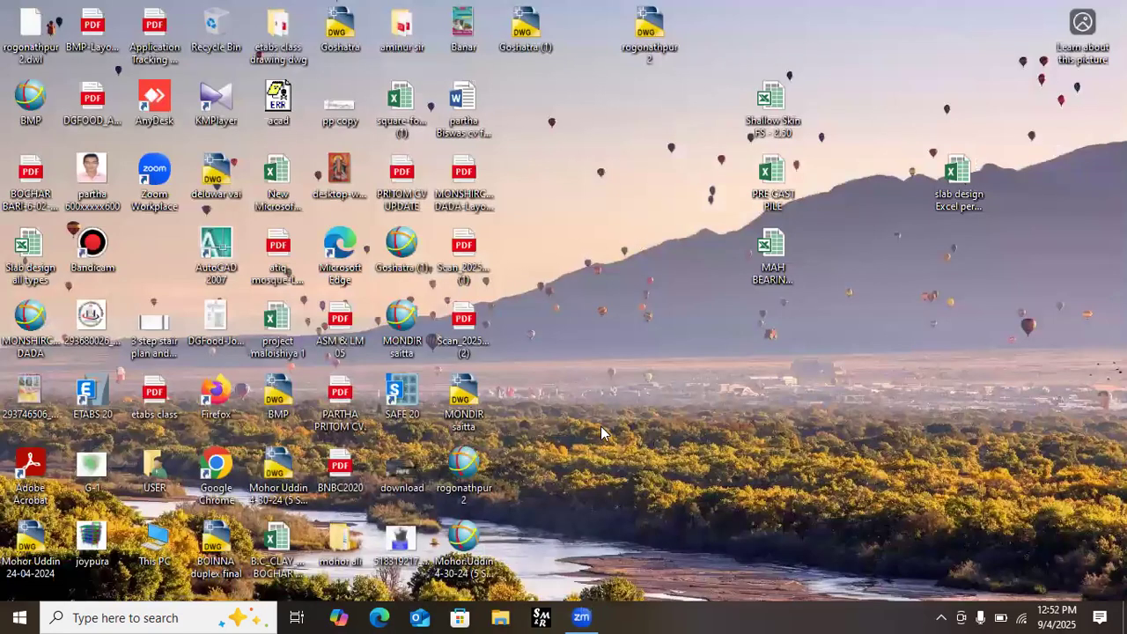
mouse_move(582, 614)
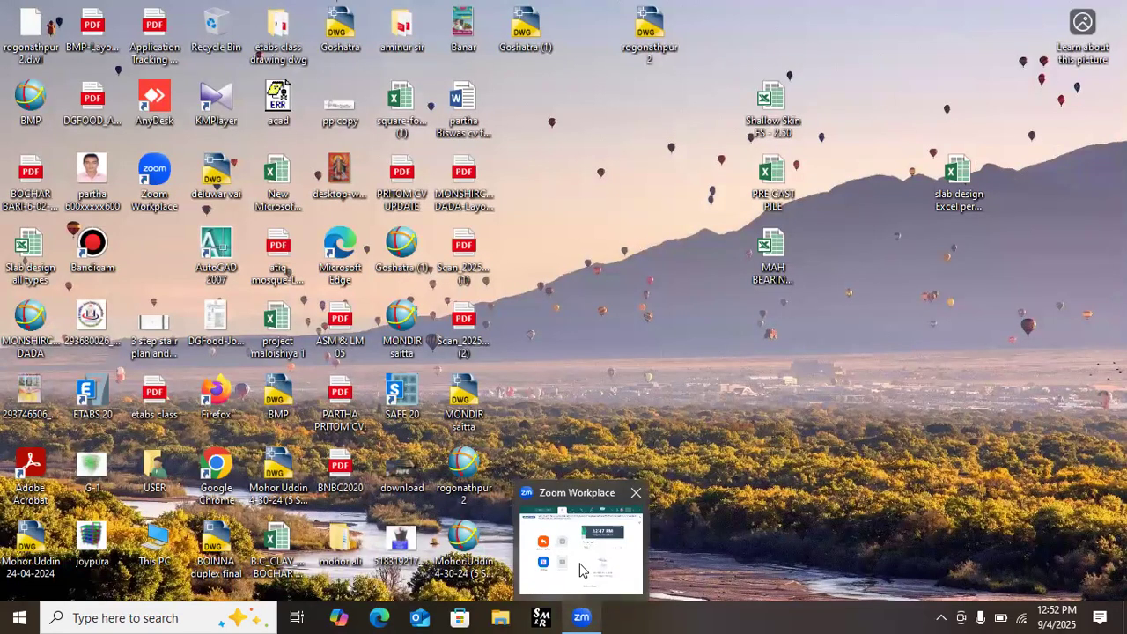